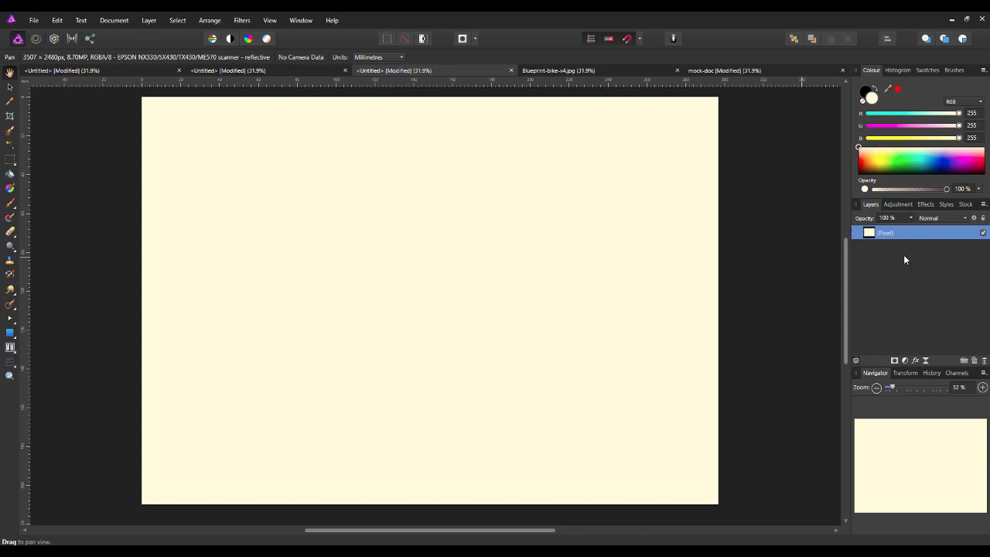
# Copy the Blueprint-bike-v4.jpg Background layer and paste it into the cream Untitled document
pyautogui.click(597, 73)
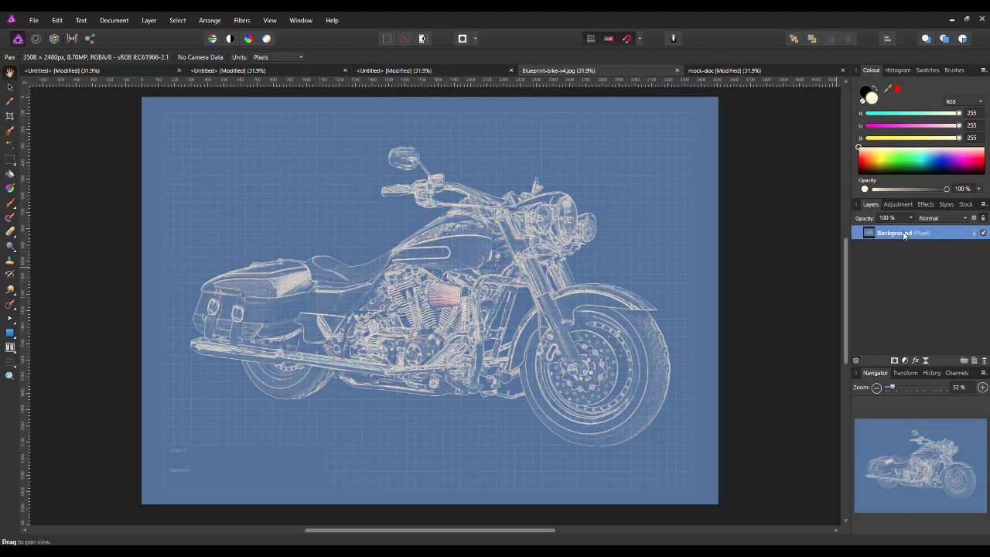
pyautogui.rightClick(901, 234)
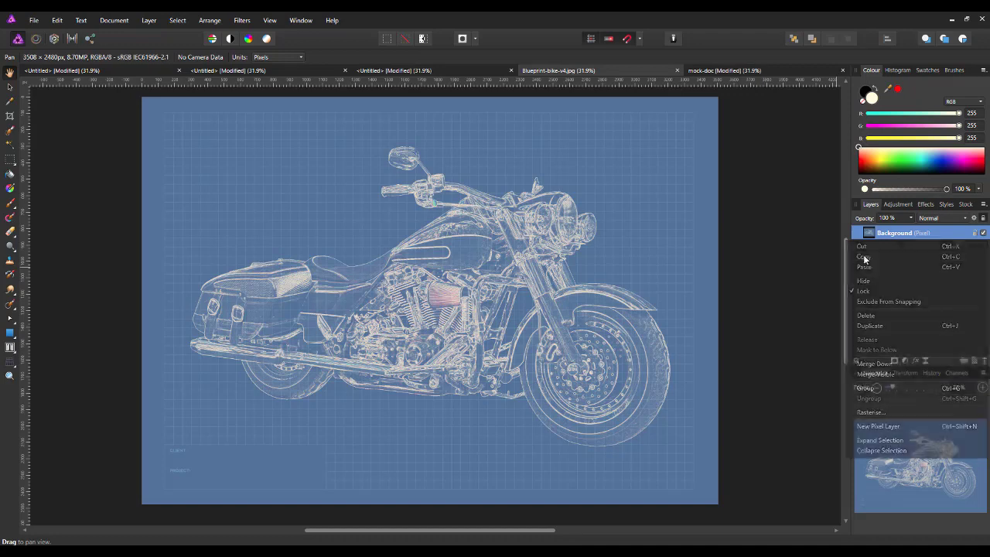
pyautogui.click(864, 257)
pyautogui.click(393, 71)
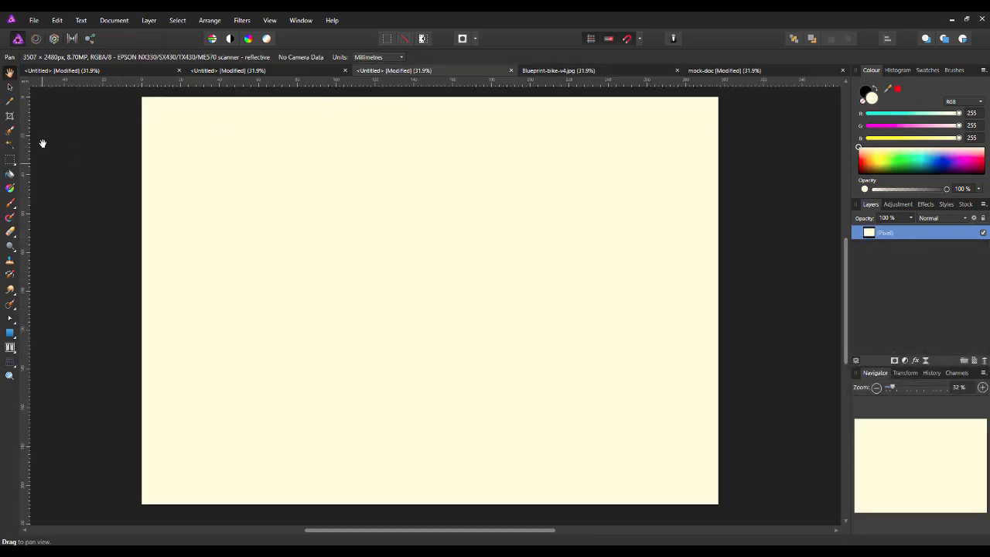
pyautogui.click(58, 20)
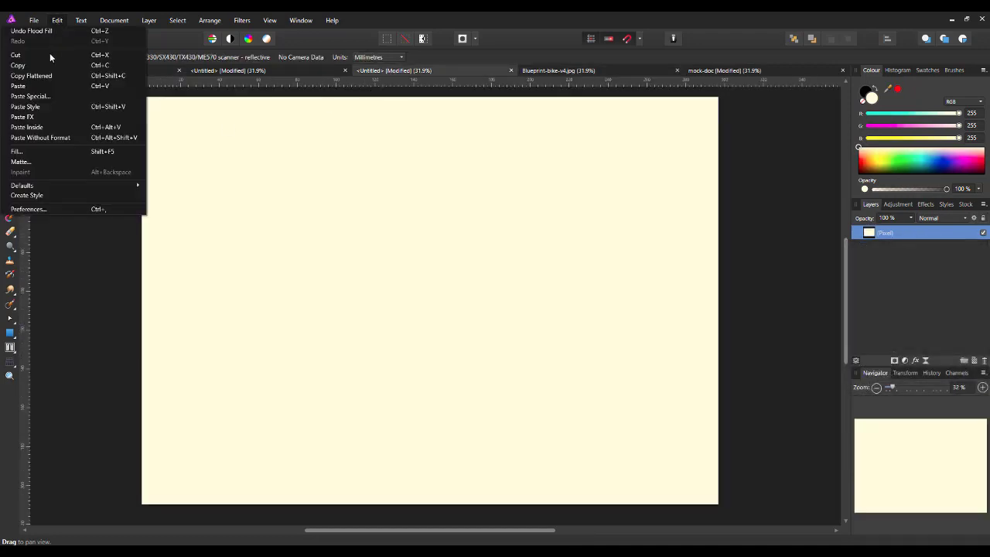
pyautogui.click(28, 86)
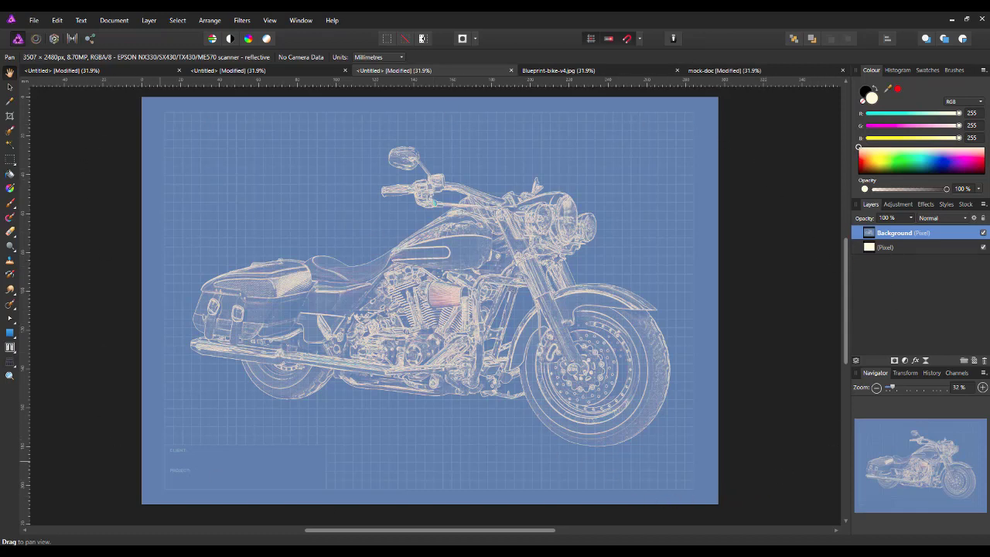
# Crop the blueprint down to the bike's front end, above the front wheel
pyautogui.click(10, 117)
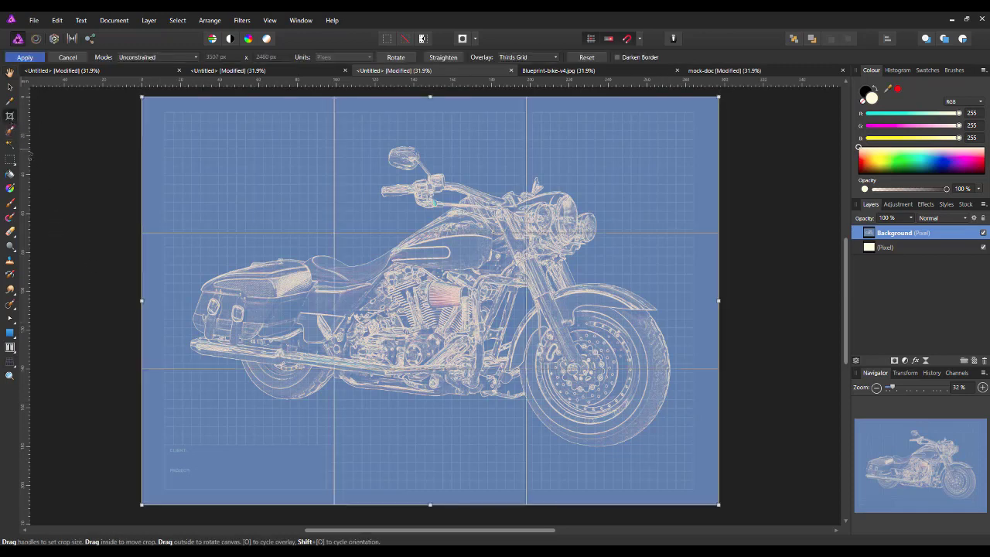
pyautogui.moveTo(144, 309); pyautogui.dragTo(370, 286)
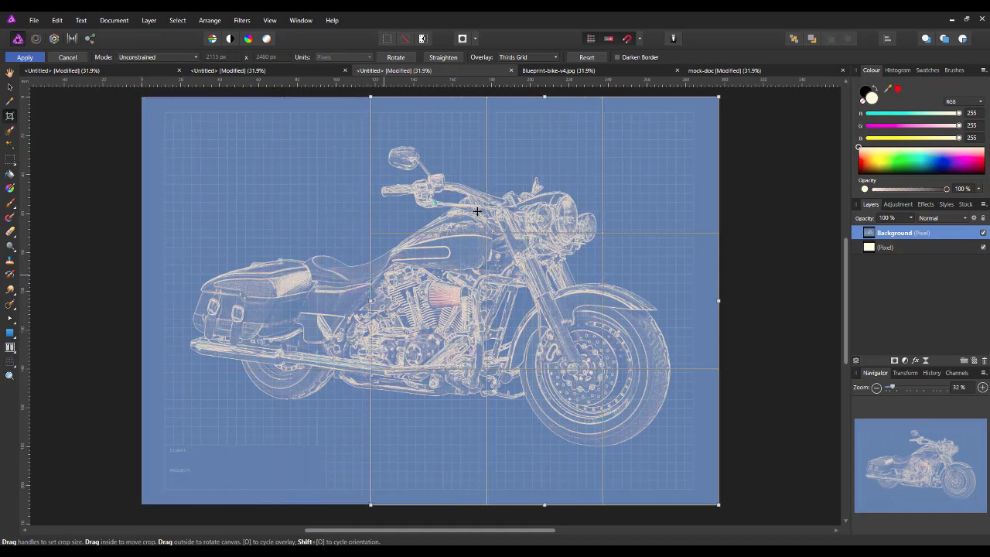
pyautogui.moveTo(545, 98); pyautogui.dragTo(555, 130)
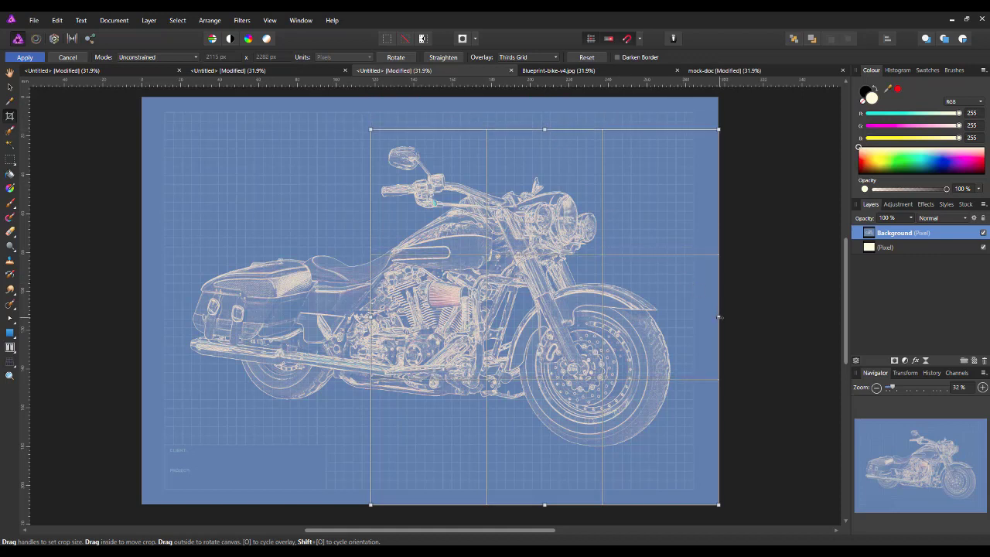
pyautogui.moveTo(718, 317); pyautogui.dragTo(666, 317)
pyautogui.moveTo(518, 506); pyautogui.dragTo(507, 313)
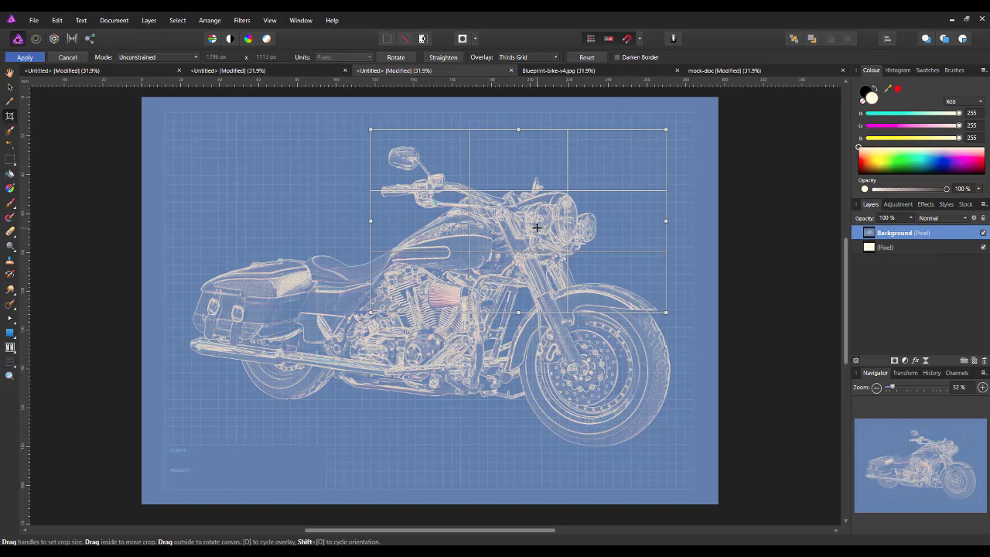
pyautogui.press('h')
# Zoom to fit, hide the blueprint layer, and bring up File Explorer
pyautogui.scroll(4, 537, 227)
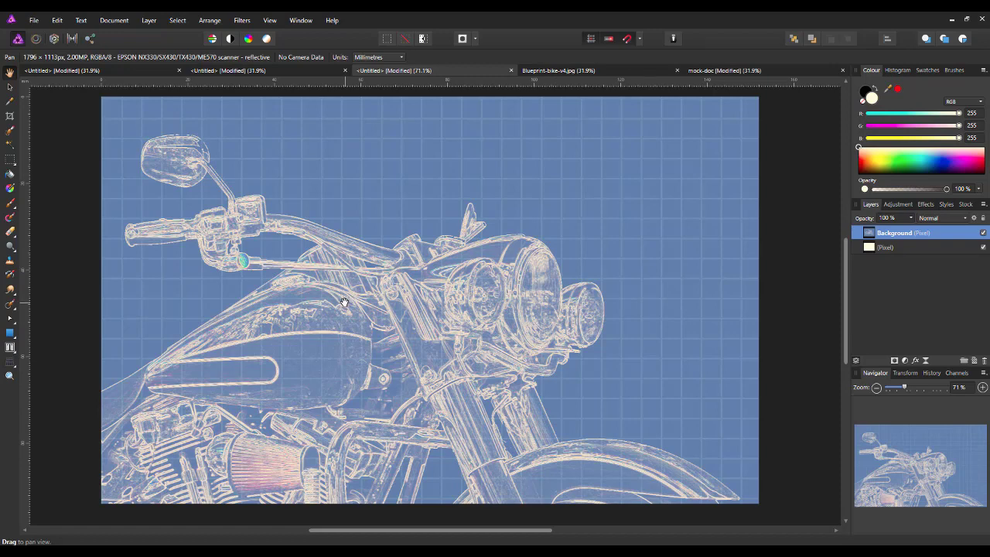
pyautogui.hotkey('ctrl', '0')
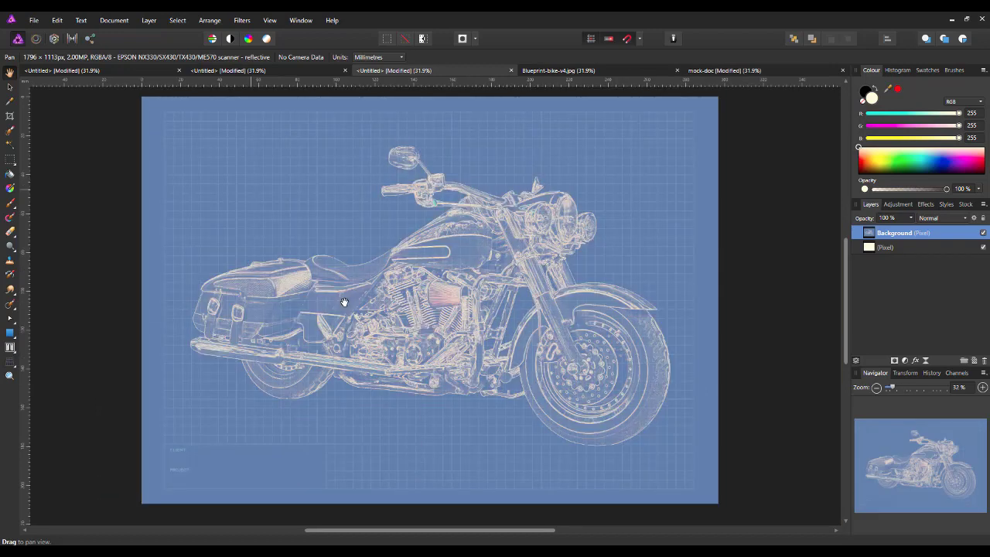
pyautogui.click(983, 233)
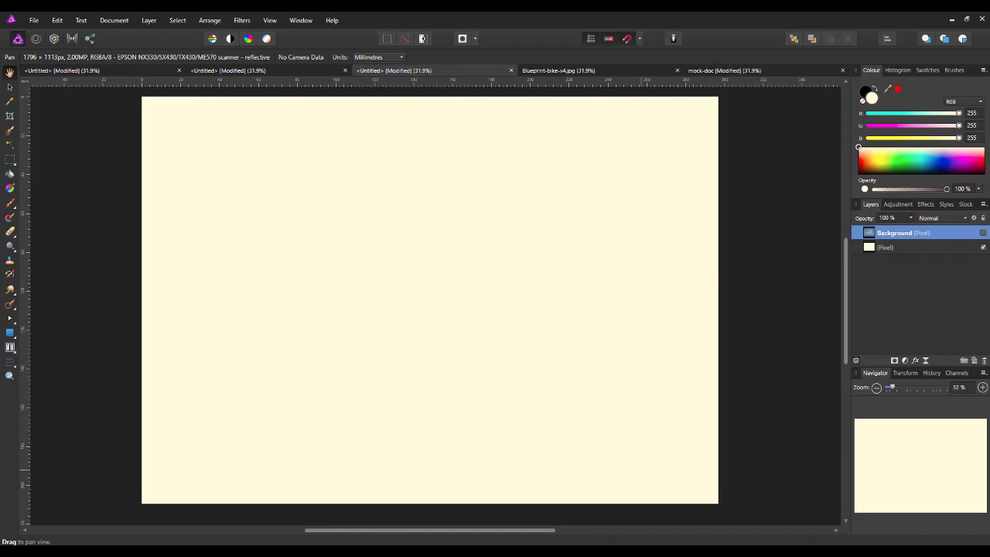
pyautogui.press('super+e')
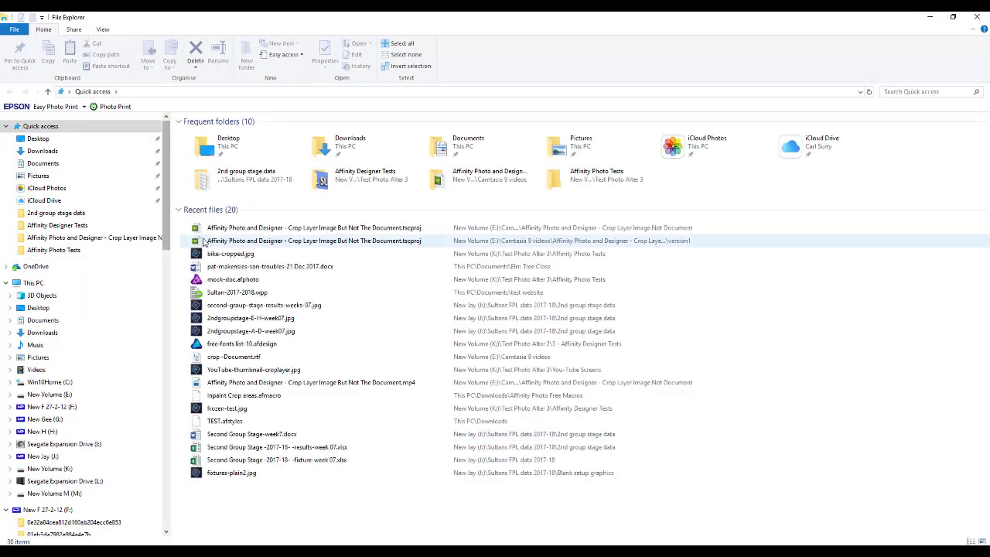
# Open bike-cropped.jpg from Recent files with Affinity Photo
pyautogui.rightClick(236, 256)
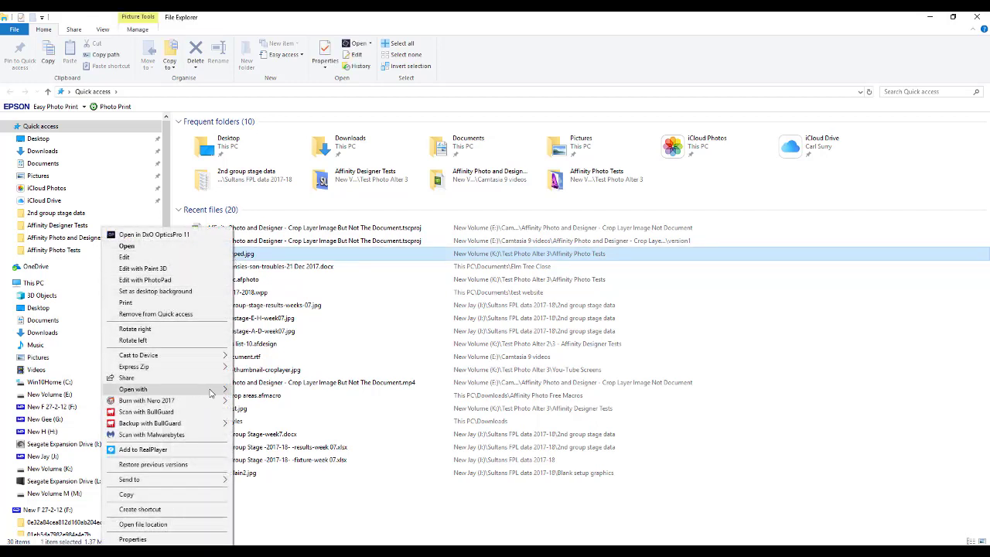
pyautogui.moveTo(210, 394)
pyautogui.click(271, 215)
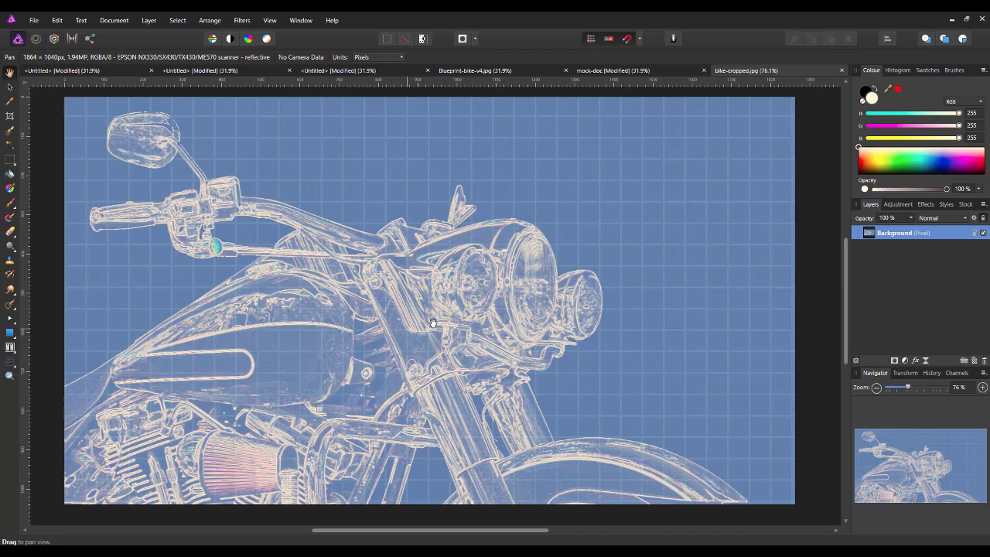
# Copy the bike-cropped layer and paste it onto the cream Untitled page
pyautogui.rightClick(910, 235)
pyautogui.click(863, 259)
pyautogui.click(376, 72)
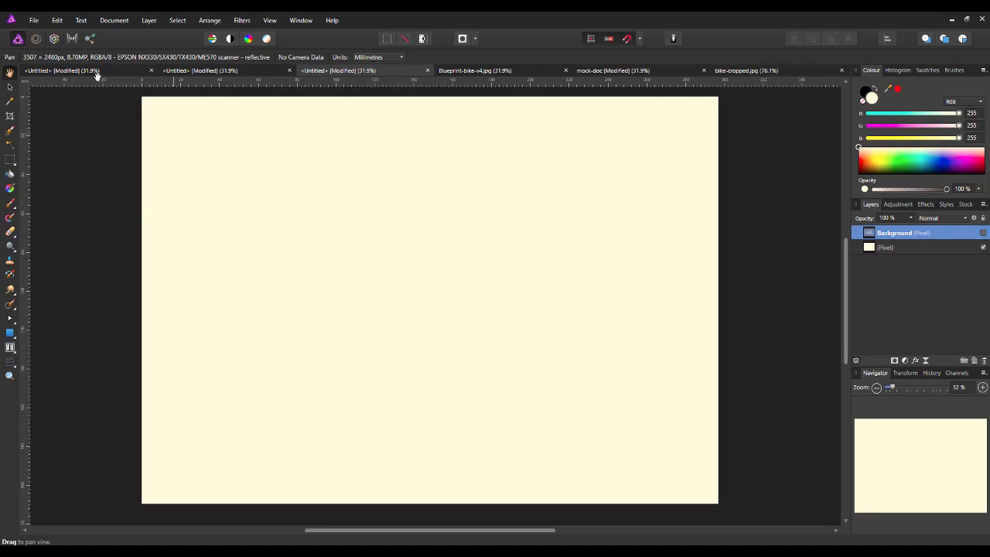
pyautogui.click(58, 20)
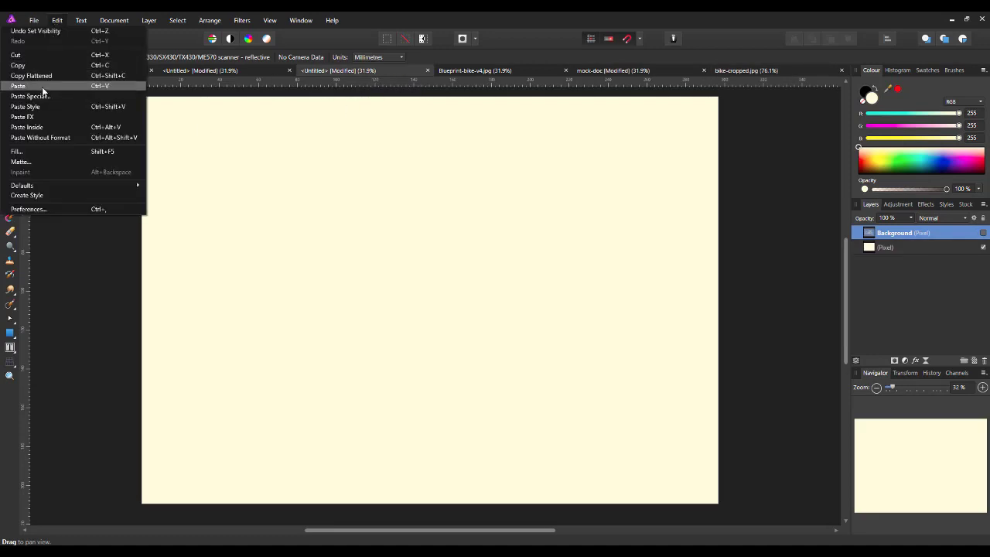
pyautogui.click(18, 86)
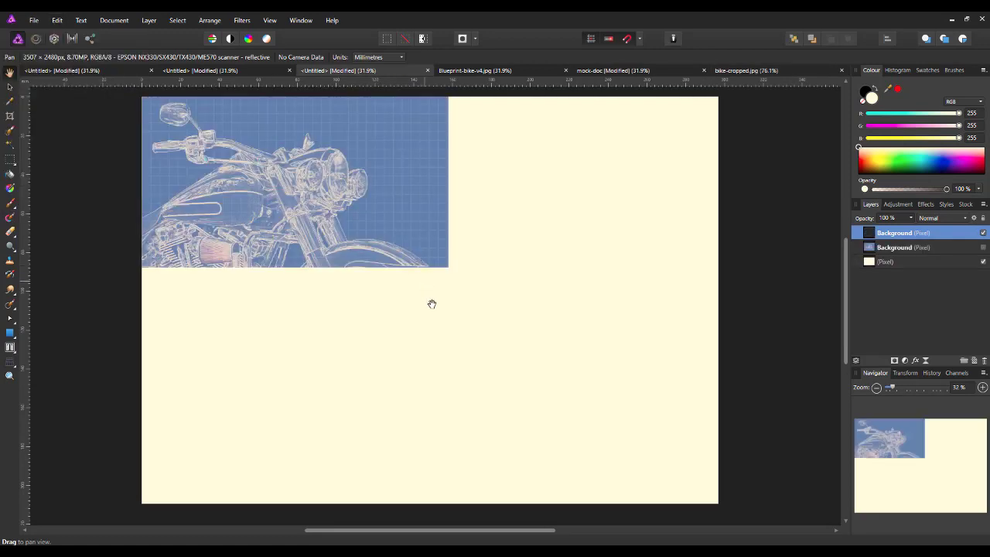
# Position and resize the pasted bike toward the upper left, then go to the full-blueprint document
pyautogui.click(10, 86)
pyautogui.moveTo(238, 163); pyautogui.dragTo(303, 240)
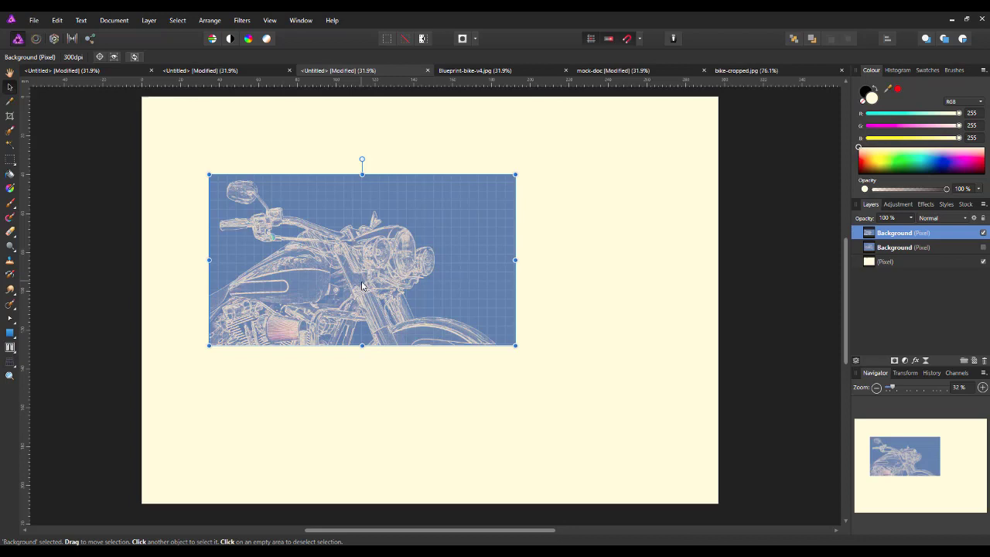
pyautogui.moveTo(356, 293); pyautogui.dragTo(335, 281)
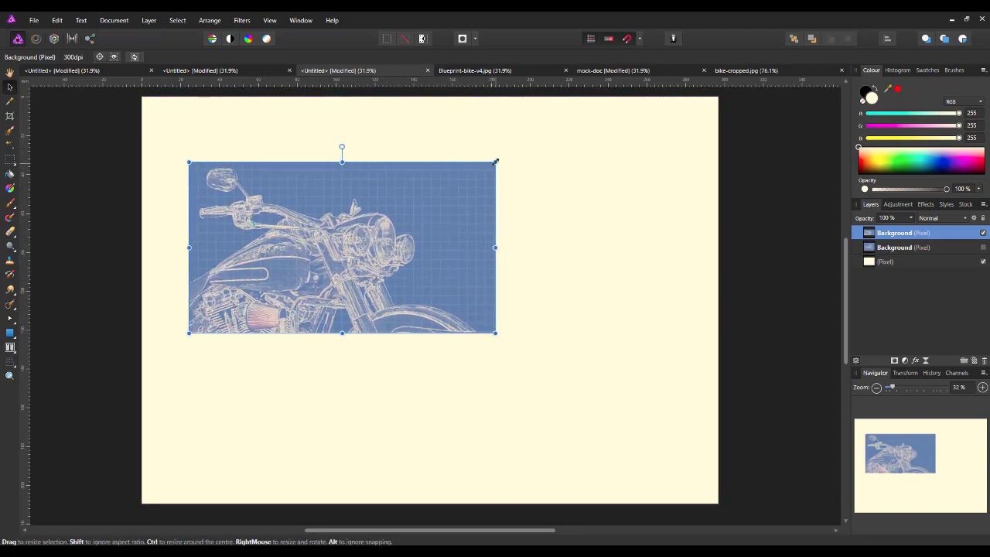
pyautogui.moveTo(495, 162)
pyautogui.mouseDown()
pyautogui.moveTo(436, 194)
pyautogui.moveTo(450, 174)
pyautogui.moveTo(425, 203)
pyautogui.moveTo(481, 163)
pyautogui.mouseUp()
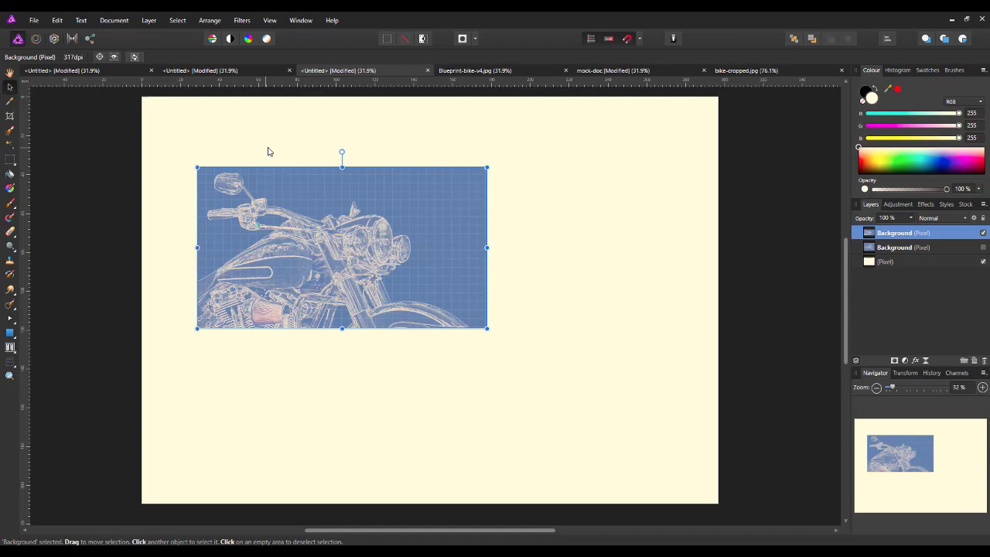
pyautogui.click(189, 70)
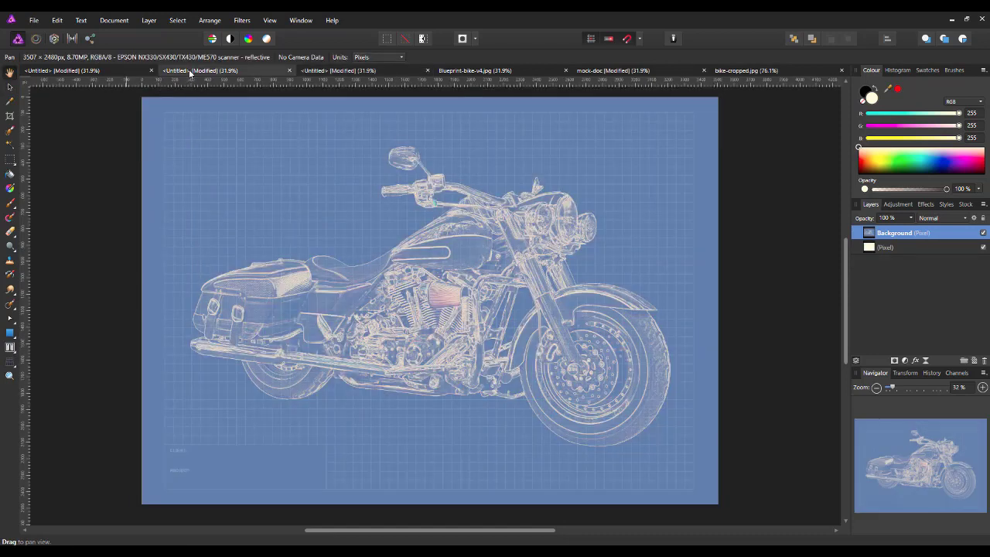
# Marquee-select the bike's front end, from the mirrors to just above the front wheel
pyautogui.click(9, 160)
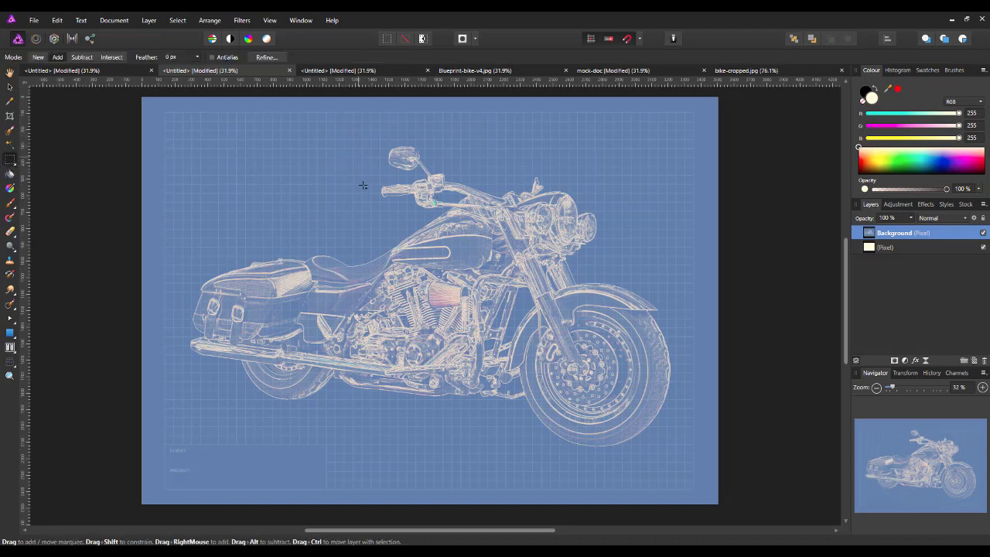
pyautogui.moveTo(352, 130); pyautogui.dragTo(677, 320)
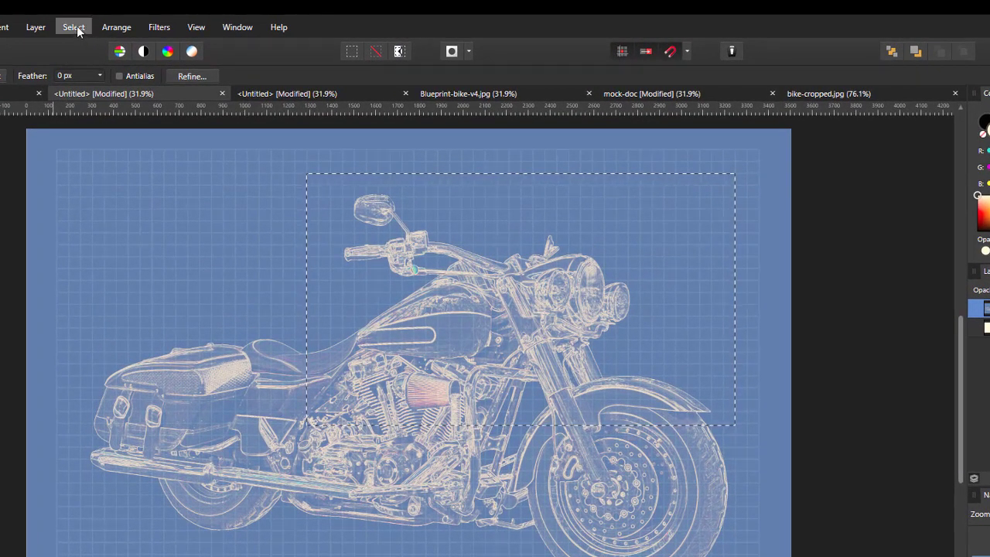
# Invert the selection, cut away the blueprint outside the rectangle, then deselect
pyautogui.click(75, 28)
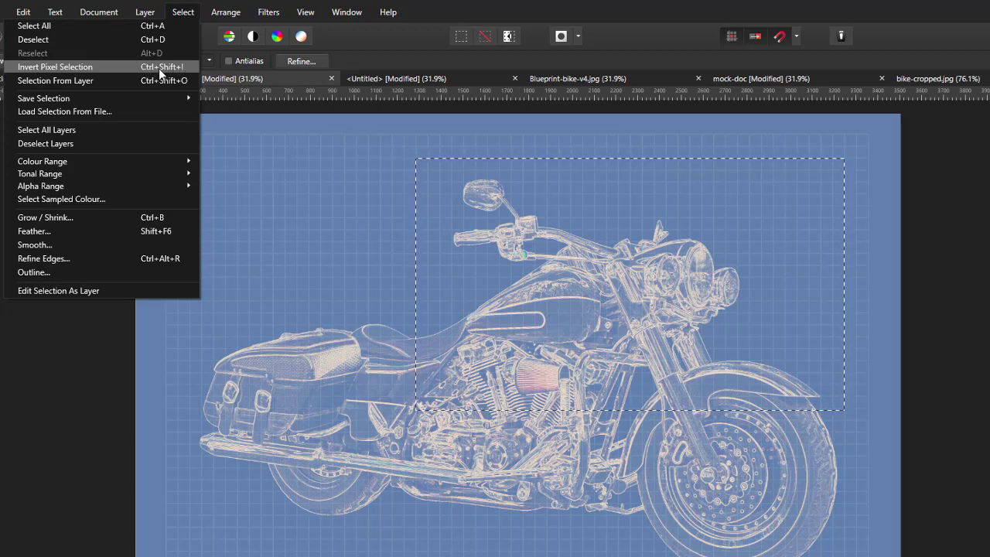
pyautogui.click(114, 67)
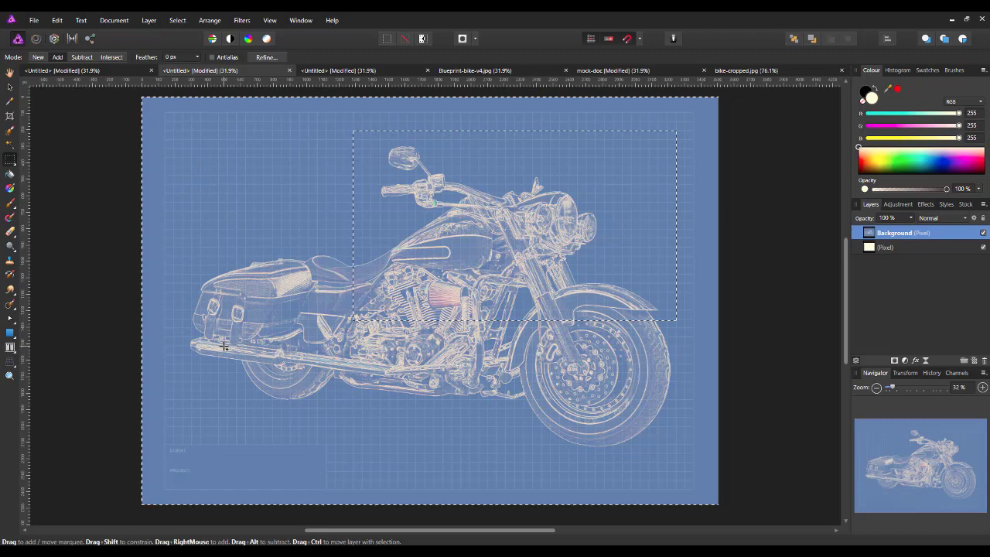
pyautogui.click(60, 20)
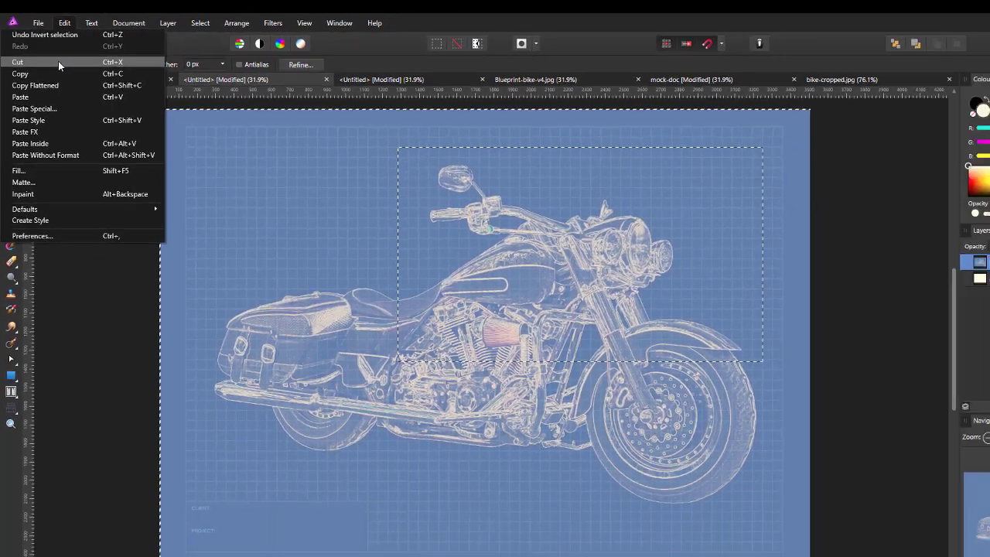
pyautogui.click(58, 62)
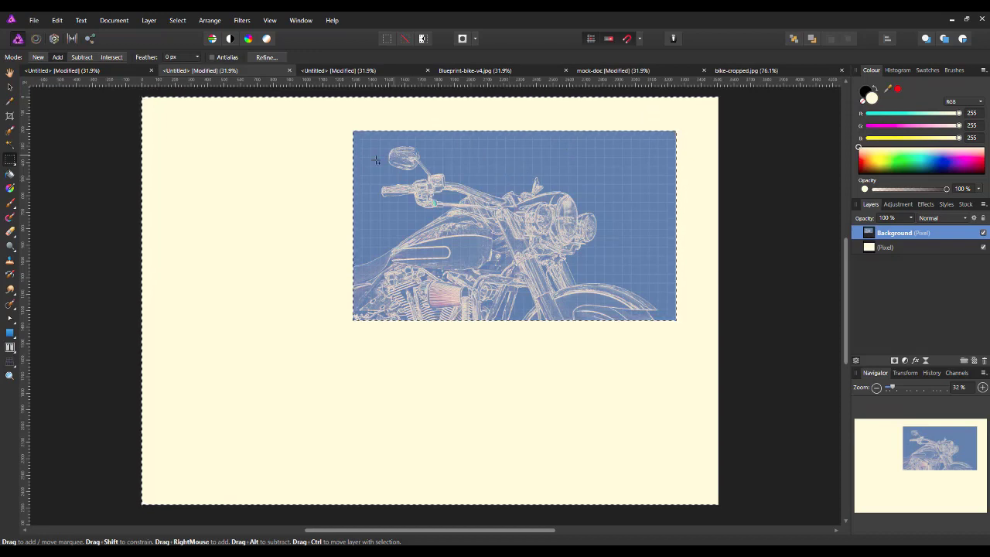
pyautogui.click(185, 23)
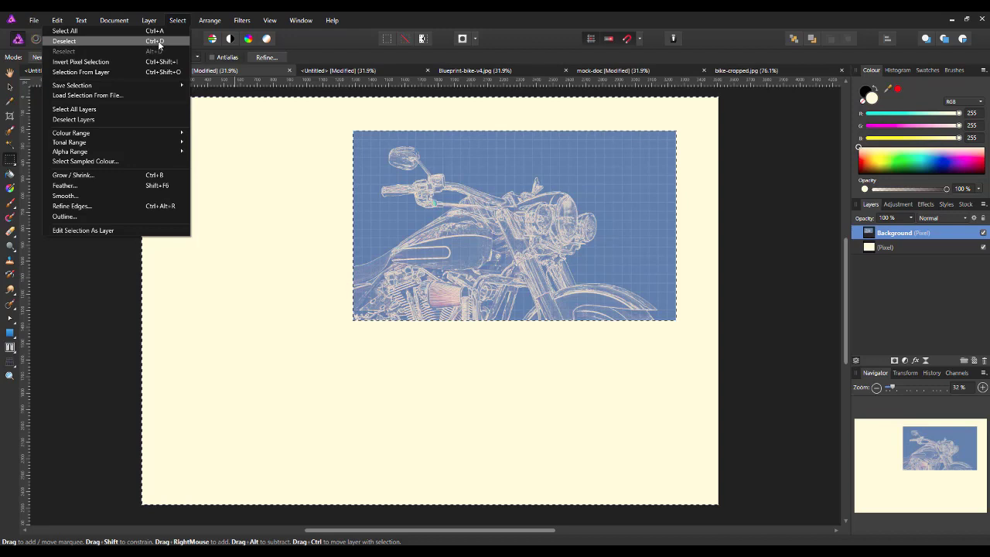
pyautogui.click(158, 43)
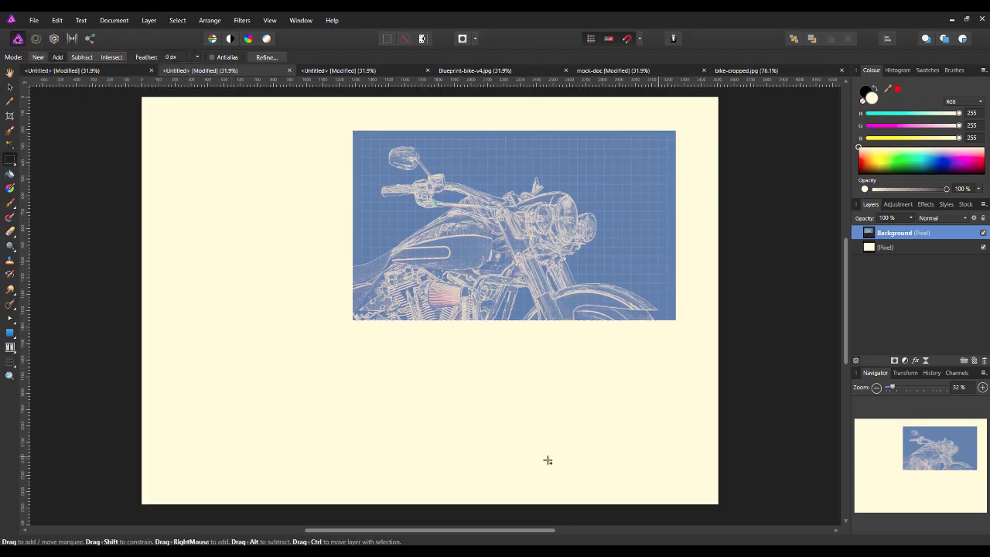
# Scale down the trimmed bike and move it toward the upper left of the page
pyautogui.click(10, 87)
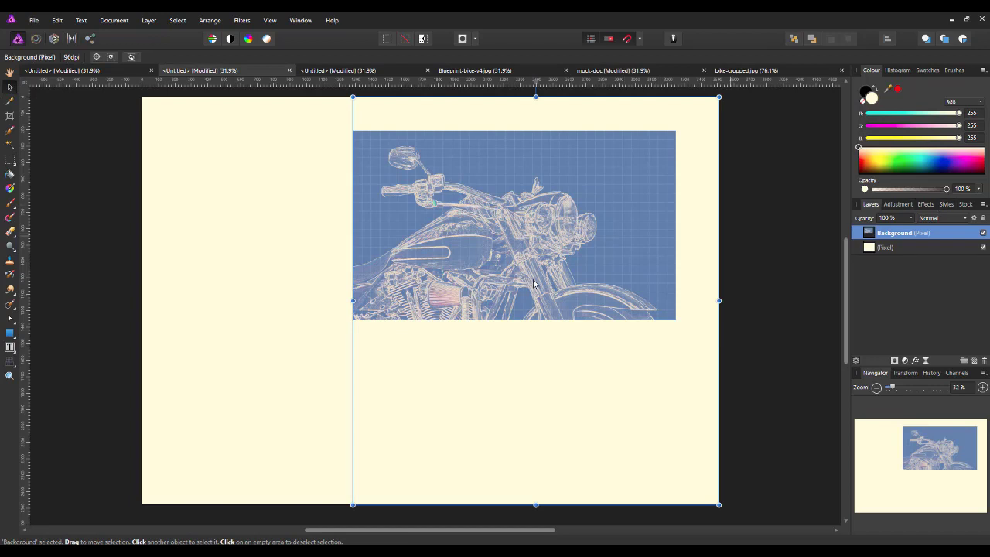
pyautogui.moveTo(531, 281); pyautogui.dragTo(375, 341)
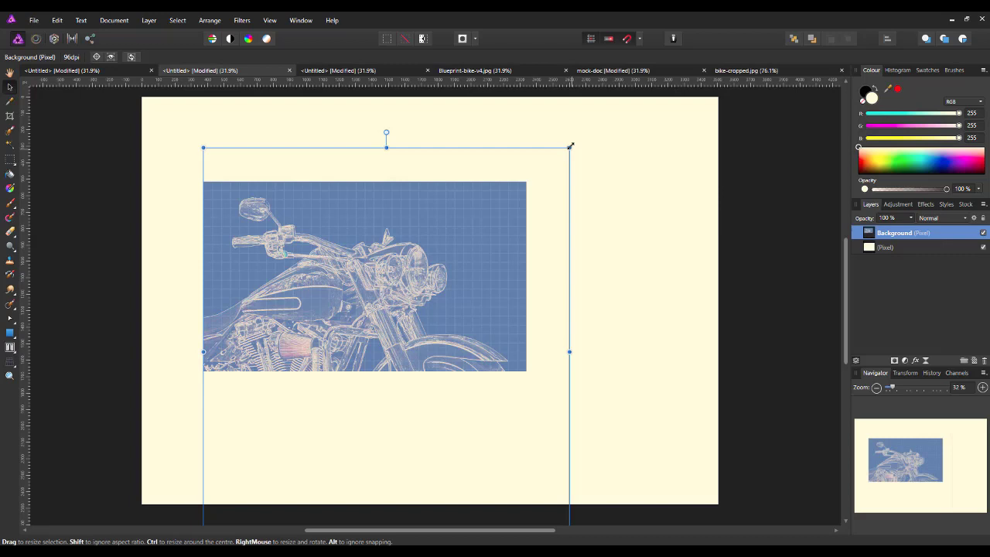
pyautogui.moveTo(570, 148); pyautogui.dragTo(499, 227)
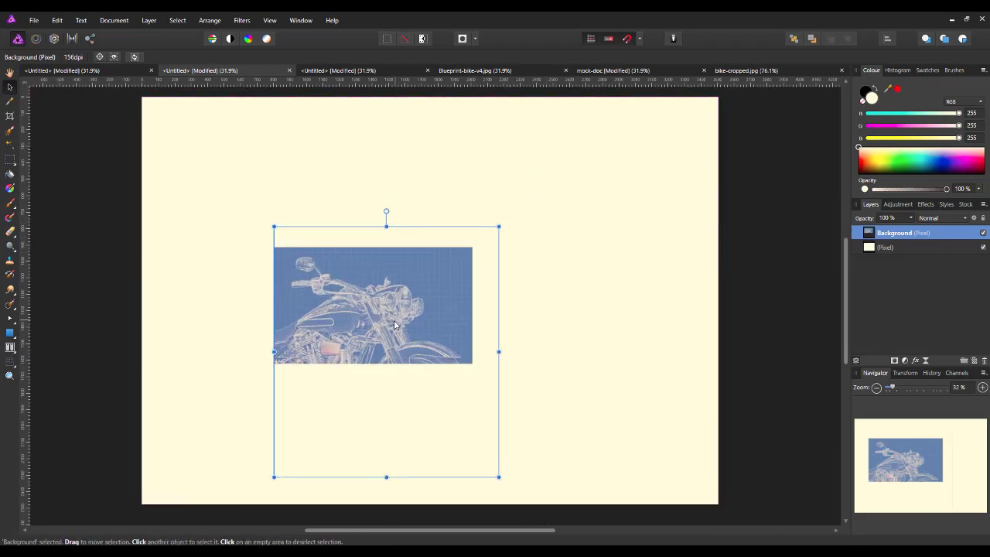
pyautogui.moveTo(394, 325); pyautogui.dragTo(387, 282)
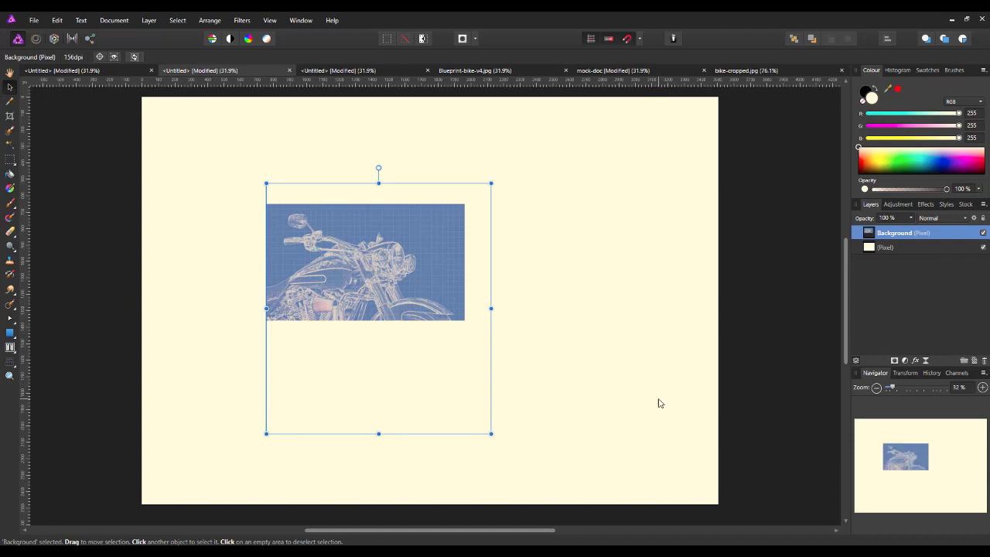
# In the full-blueprint document, draw a cream rectangle over the bike's upper part and select Background
pyautogui.click(81, 72)
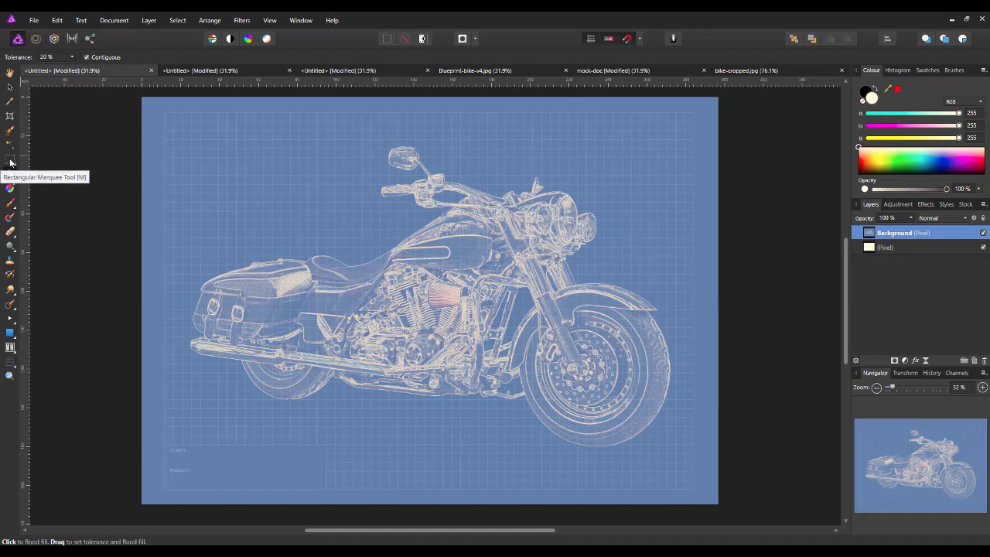
pyautogui.click(10, 334)
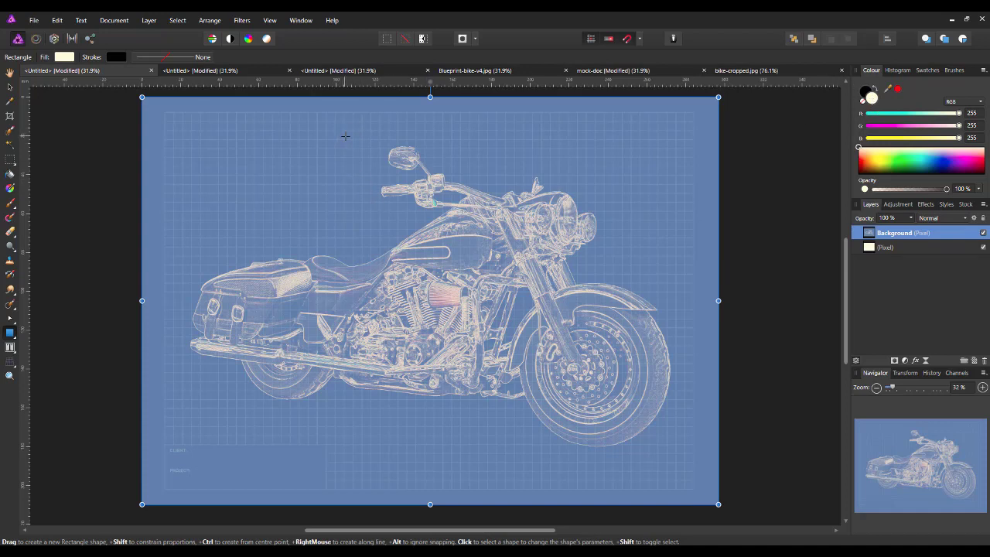
pyautogui.moveTo(344, 130); pyautogui.dragTo(675, 322)
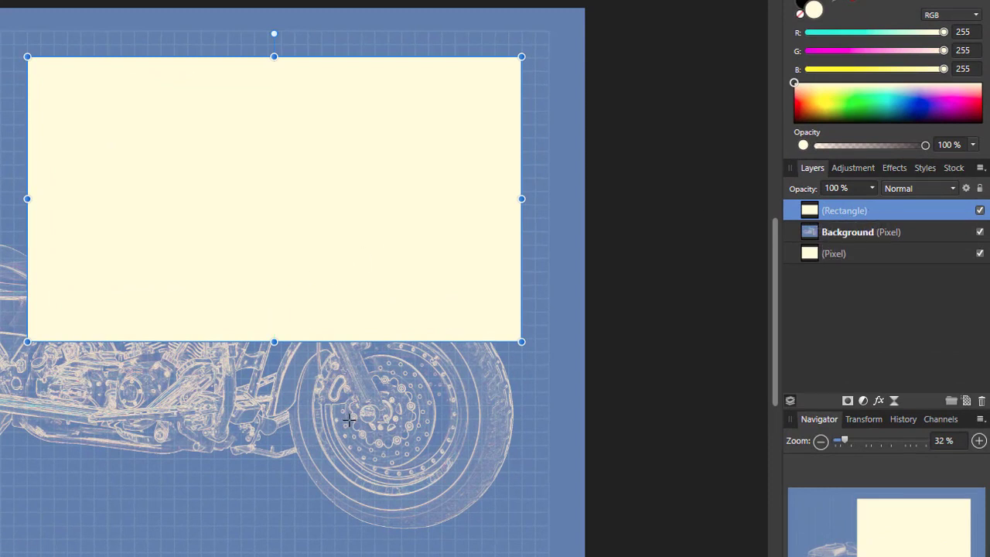
pyautogui.click(921, 231)
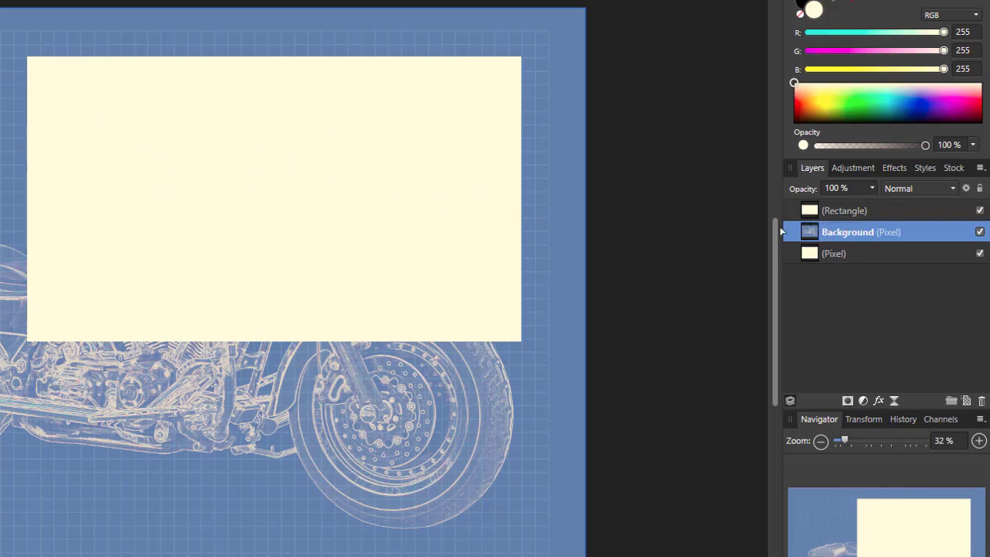
# Clip the Background blueprint layer into the Rectangle layer and expand it
pyautogui.doubleClick(871, 231)
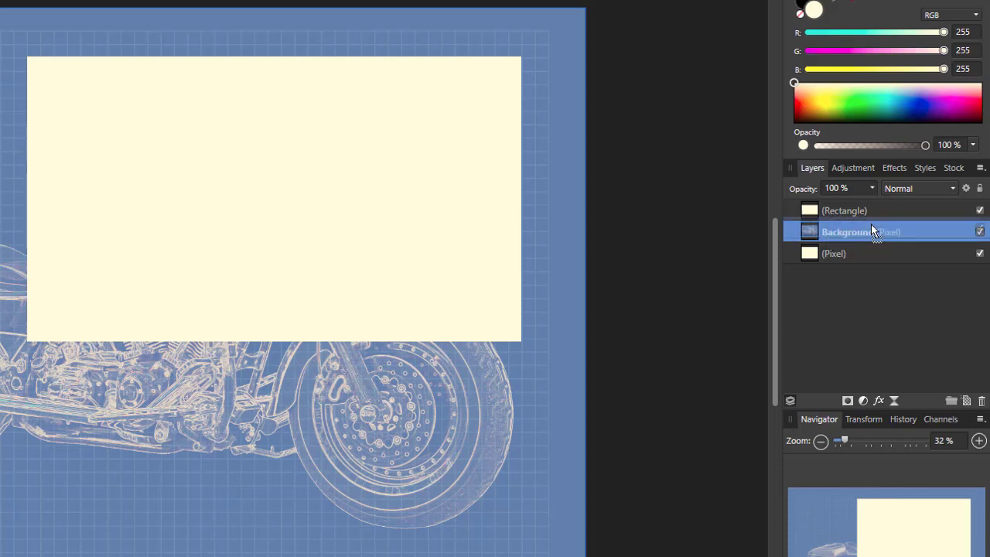
pyautogui.moveTo(872, 231); pyautogui.dragTo(871, 219)
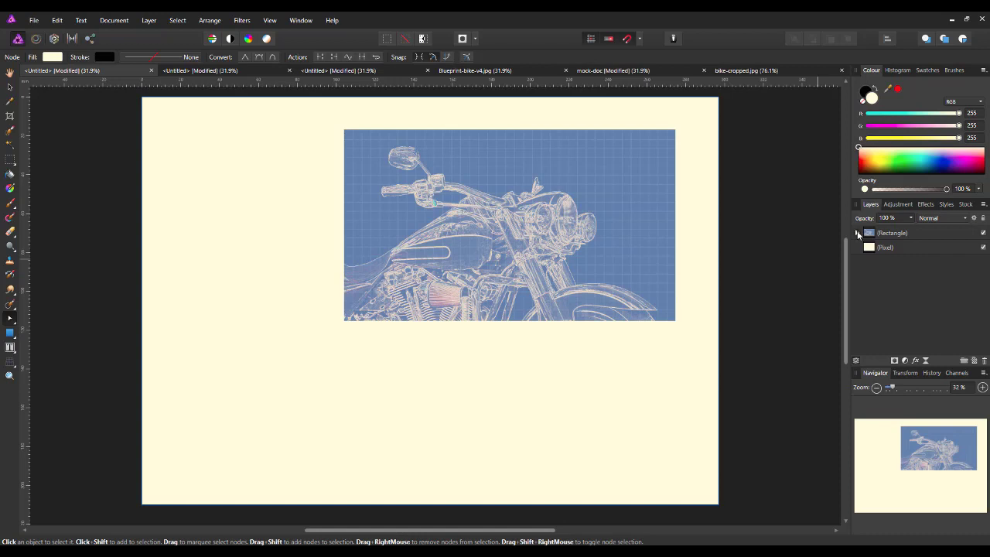
pyautogui.click(858, 234)
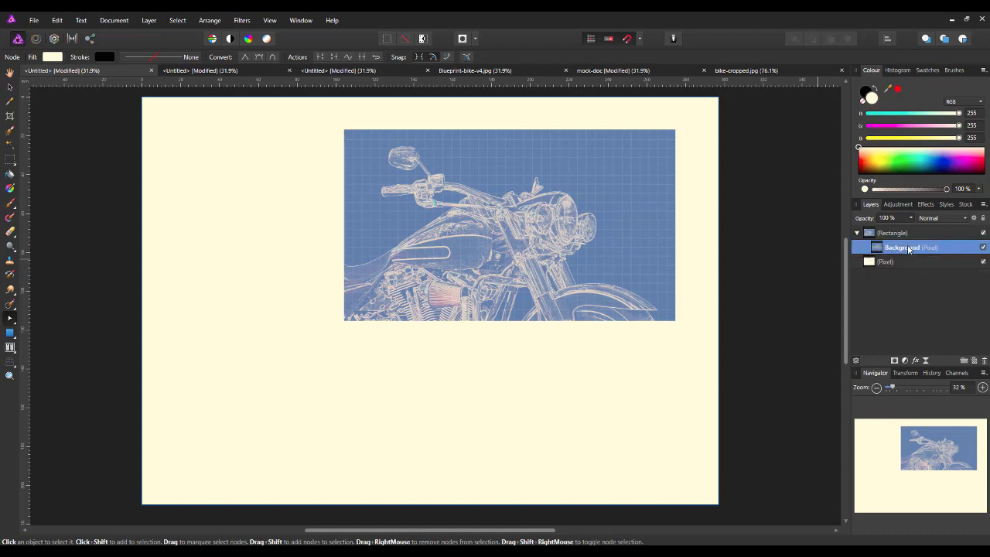
# Move and shrink the blueprint so the bike's front sits inside the rectangle frame
pyautogui.click(10, 87)
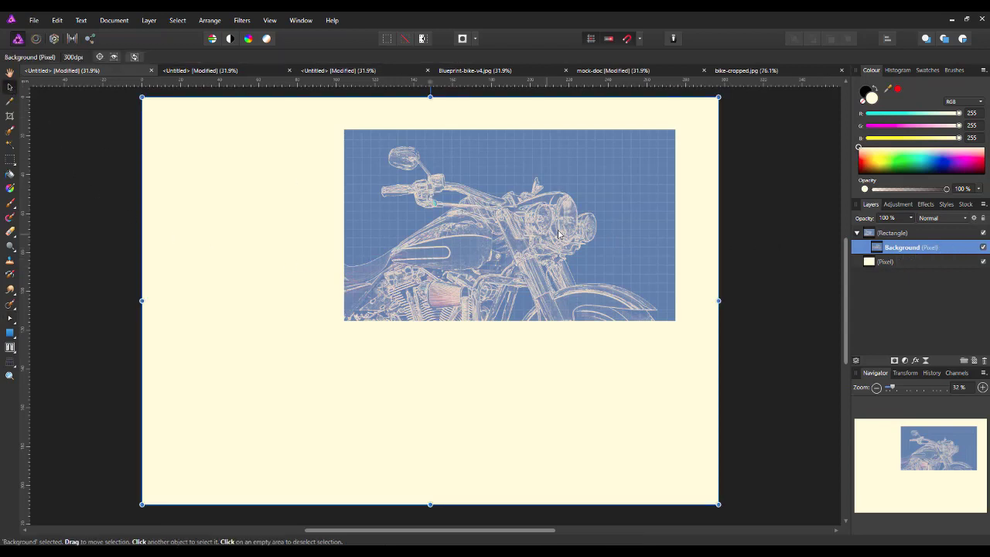
pyautogui.moveTo(568, 226); pyautogui.dragTo(559, 280)
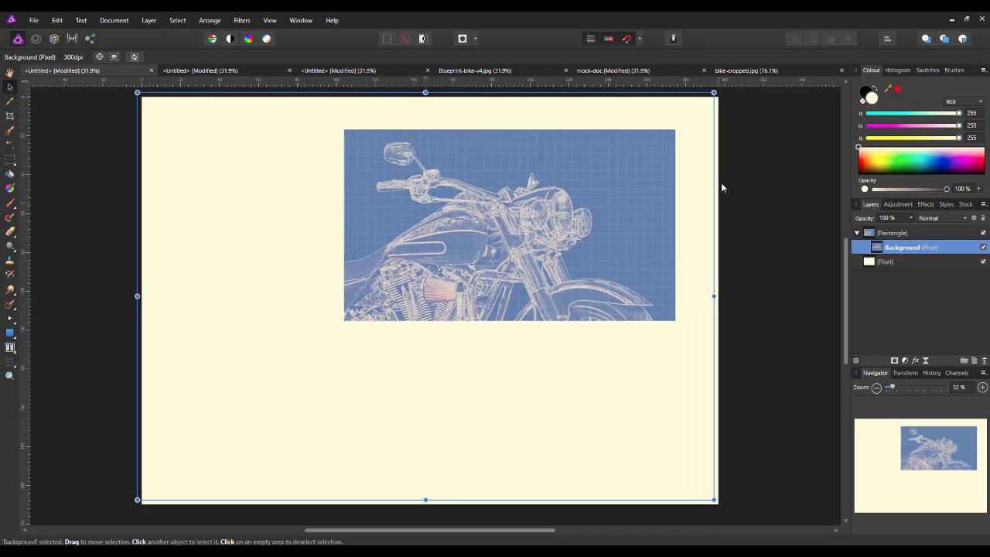
pyautogui.moveTo(713, 92); pyautogui.dragTo(637, 153)
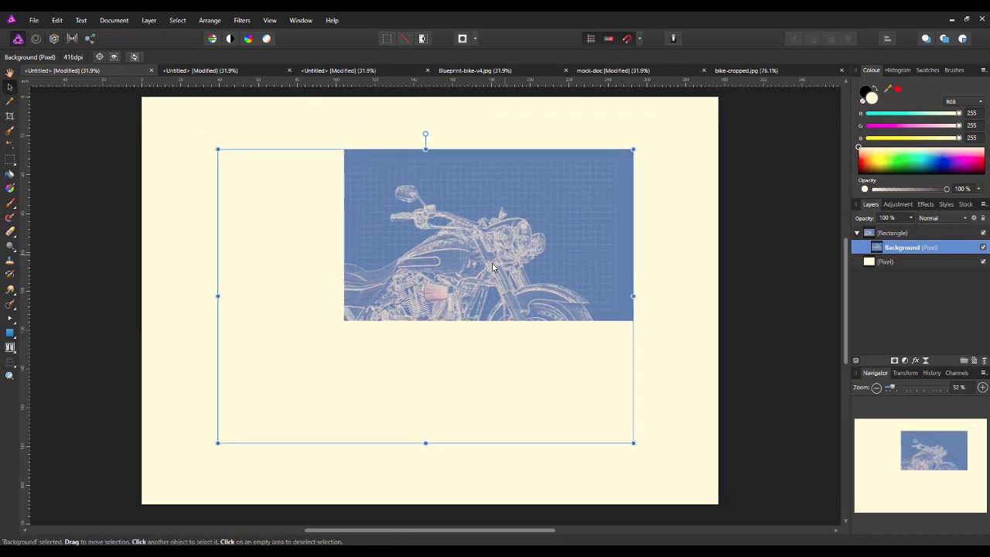
pyautogui.moveTo(488, 265); pyautogui.dragTo(574, 231)
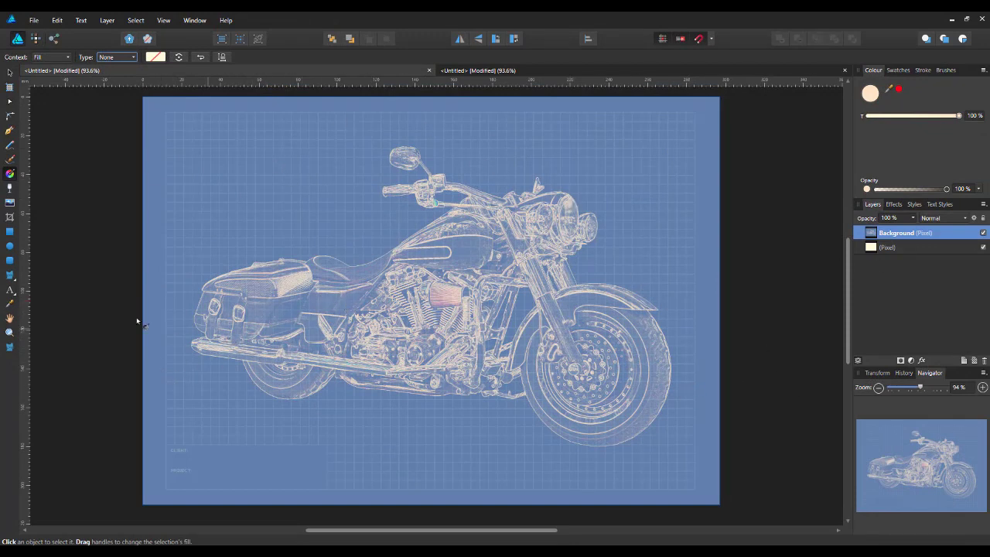
# Draw a new rectangle over the bike and clip the Background blueprint into it
pyautogui.click(14, 235)
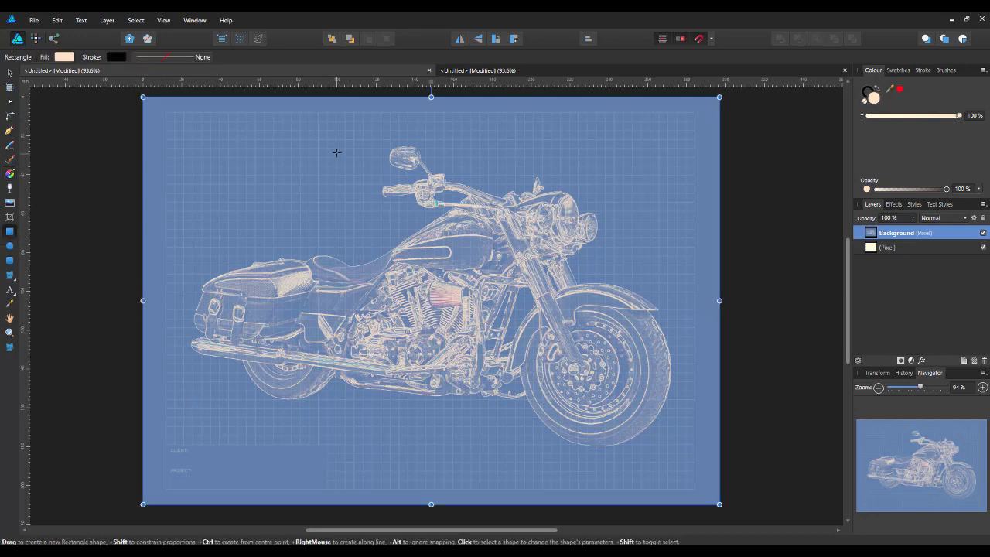
pyautogui.moveTo(348, 133); pyautogui.dragTo(680, 328)
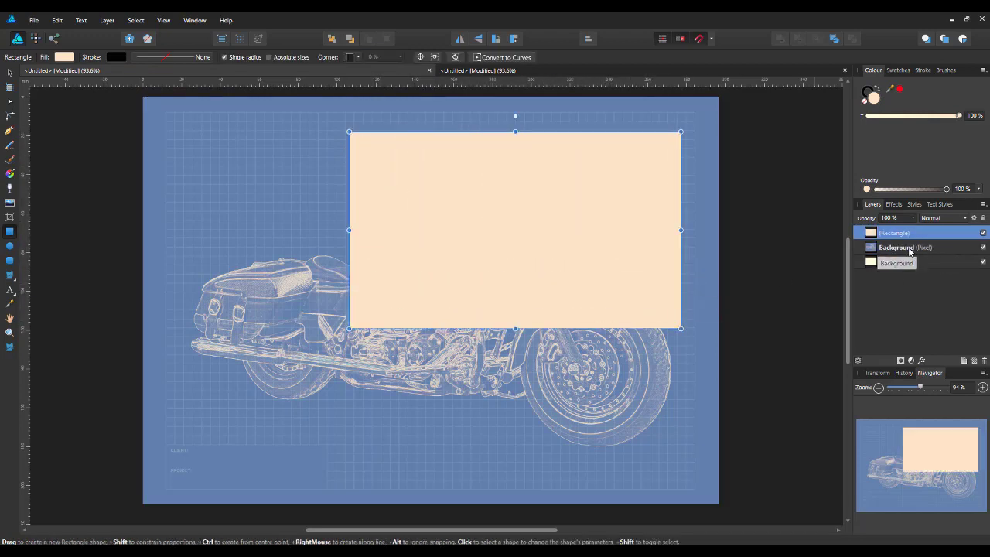
pyautogui.moveTo(911, 249); pyautogui.dragTo(911, 236)
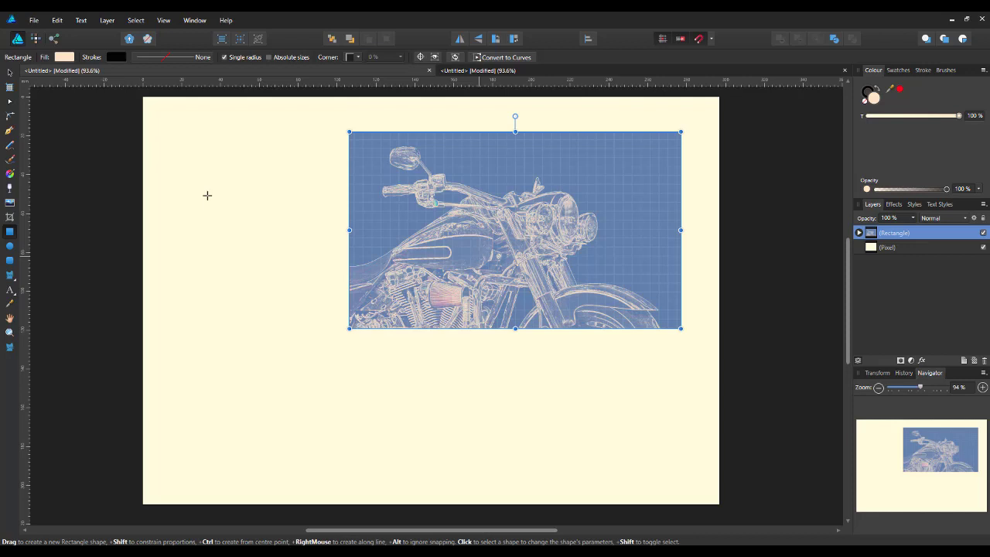
# Move the bike frame left toward the upper left of the page and enlarge it
pyautogui.click(11, 72)
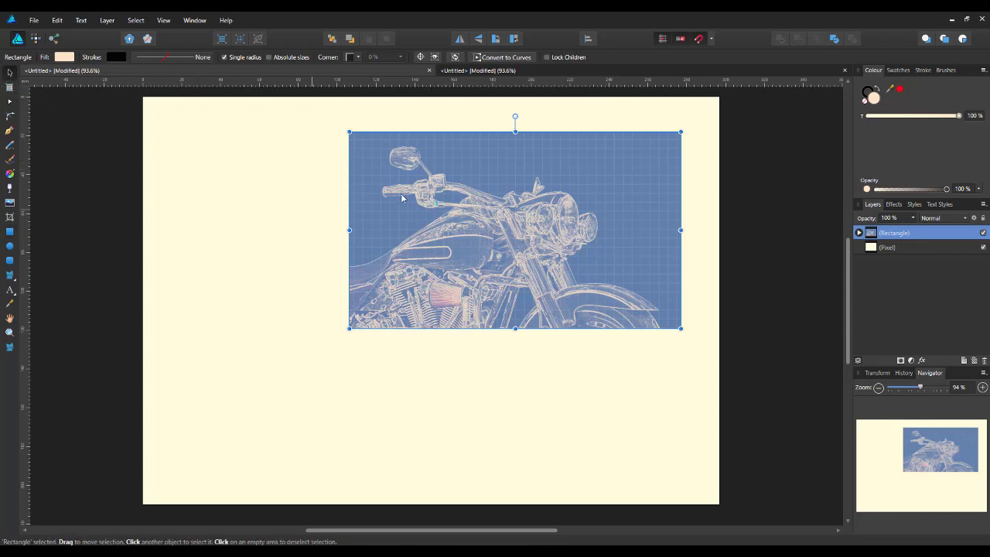
pyautogui.moveTo(526, 256); pyautogui.dragTo(422, 270)
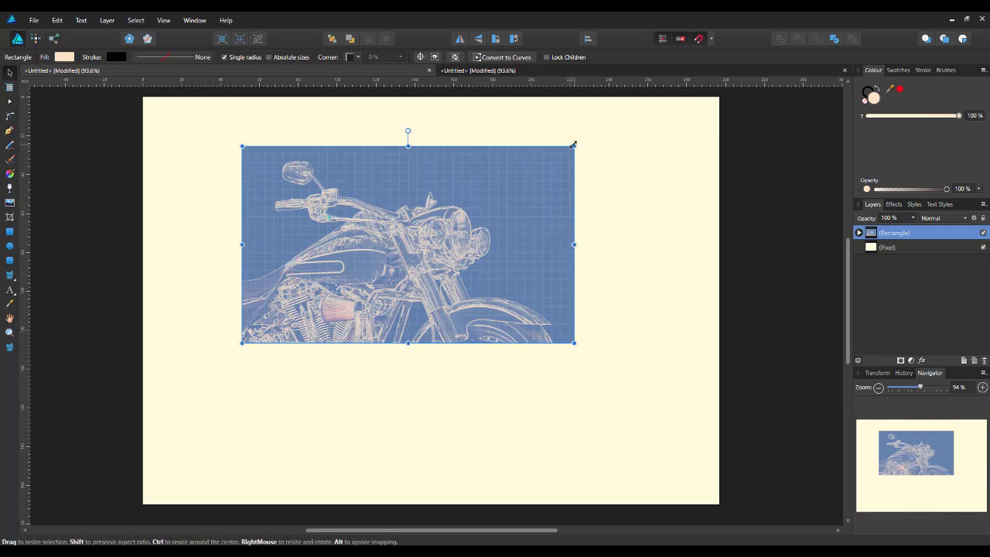
pyautogui.moveTo(571, 148); pyautogui.dragTo(595, 131)
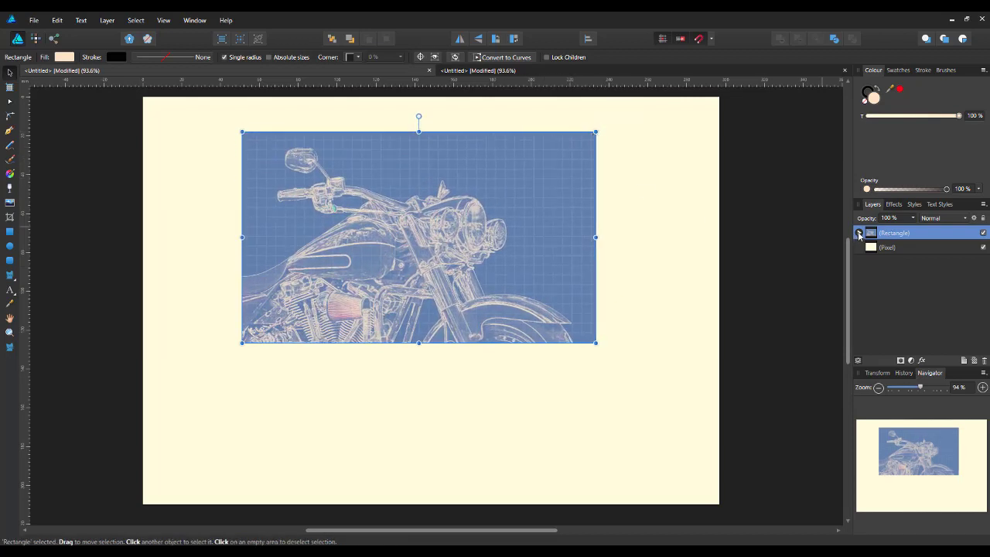
# Shift the blueprint motorbike within its rectangle frame in the Layers panel
pyautogui.click(859, 233)
pyautogui.click(897, 246)
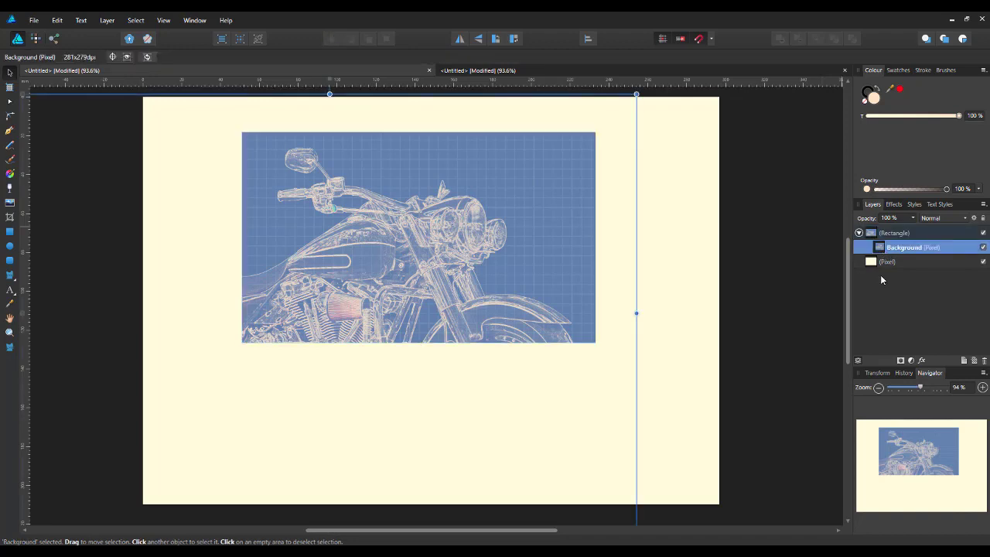
pyautogui.moveTo(464, 269); pyautogui.dragTo(433, 285)
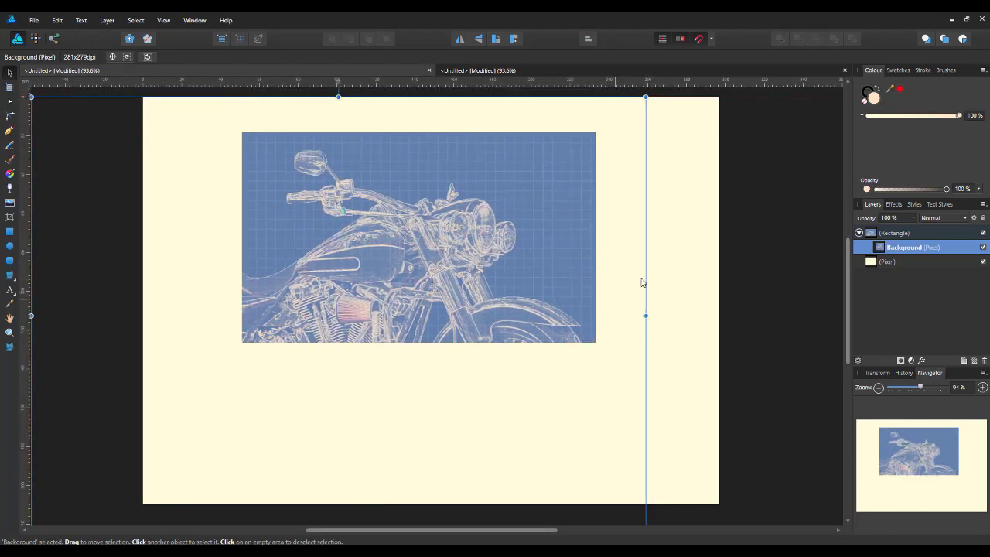
# Switch to the document showing the full blueprint and enter the Pixel Persona
pyautogui.click(495, 70)
pyautogui.press('g')
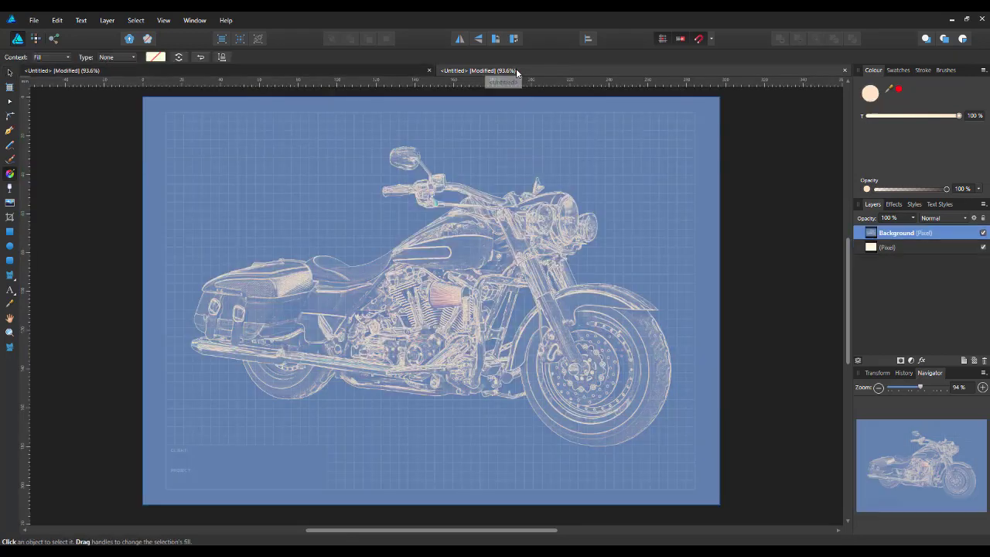
pyautogui.click(36, 39)
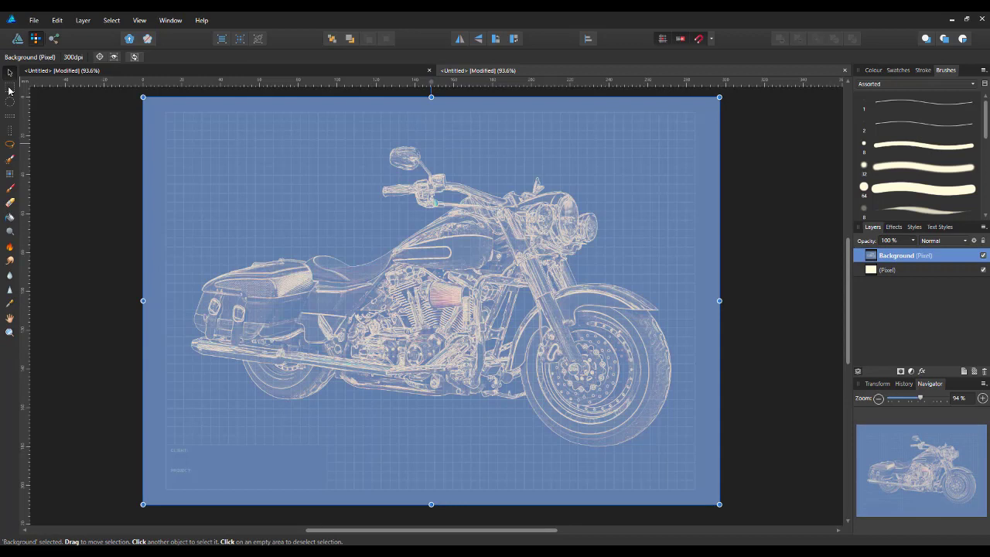
# Select a rectangle around the motorbike, invert it, and cut away the blueprint outside
pyautogui.click(9, 90)
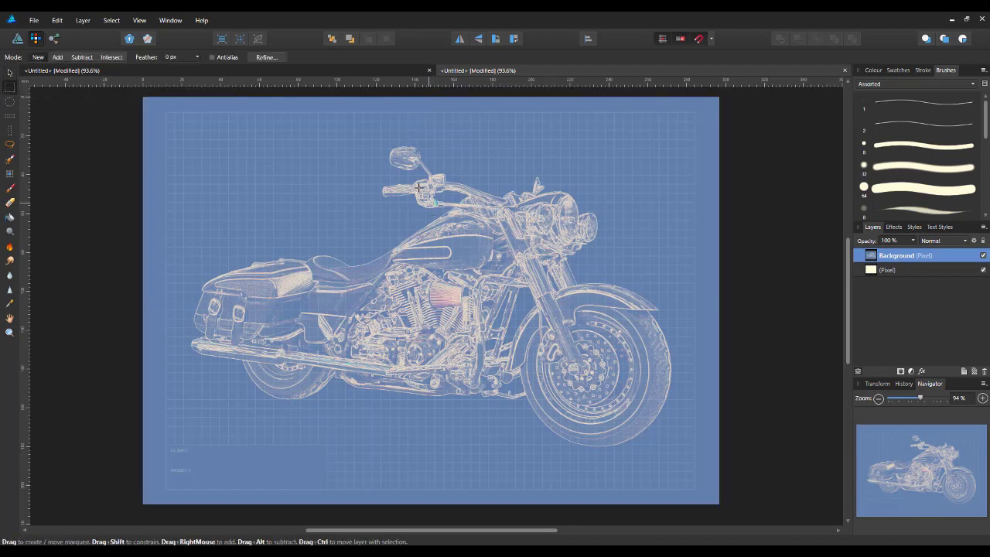
pyautogui.moveTo(396, 294); pyautogui.dragTo(671, 358)
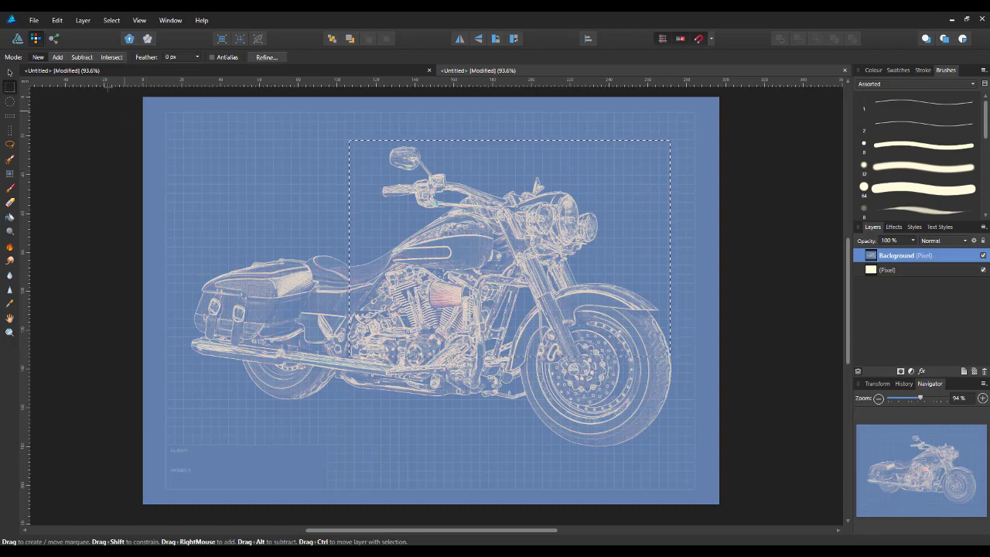
pyautogui.click(112, 20)
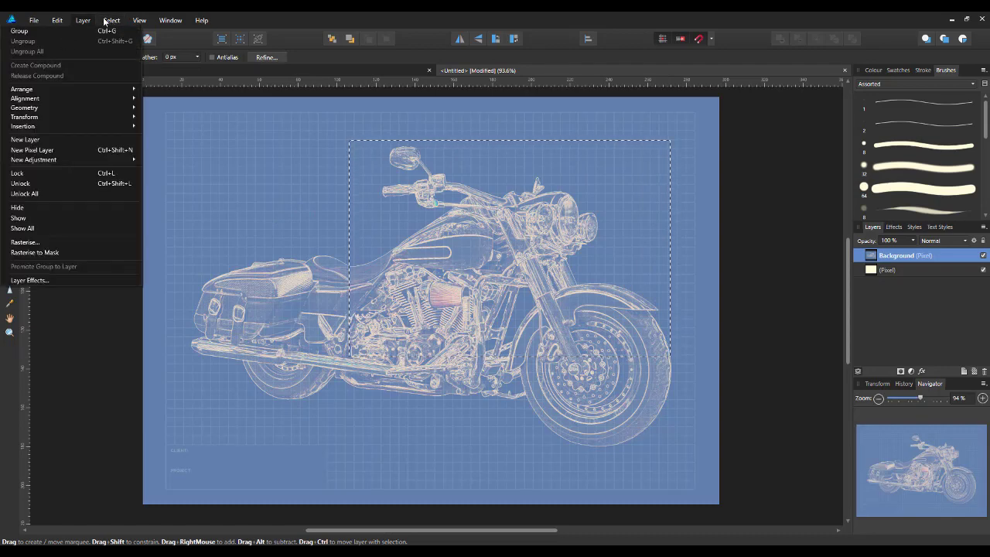
pyautogui.click(63, 52)
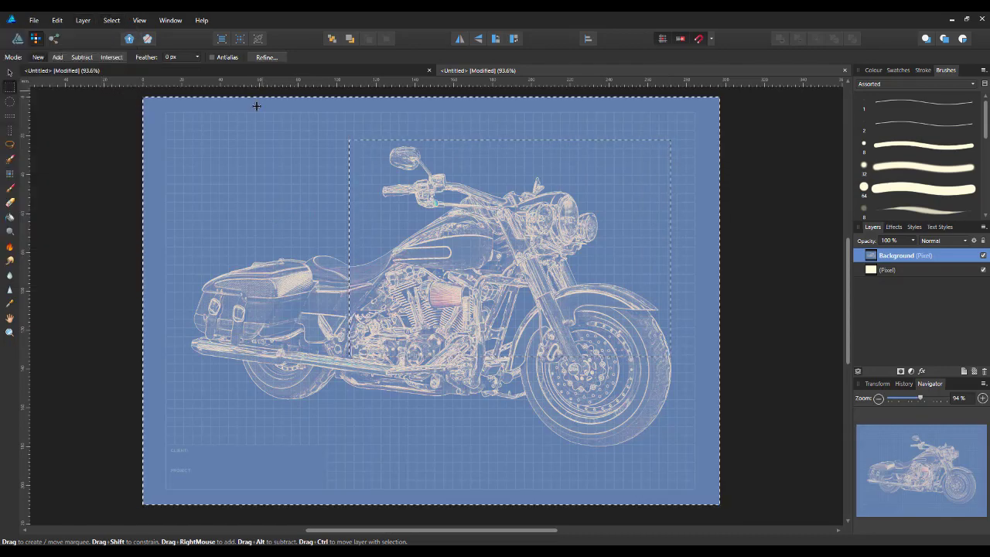
pyautogui.click(57, 21)
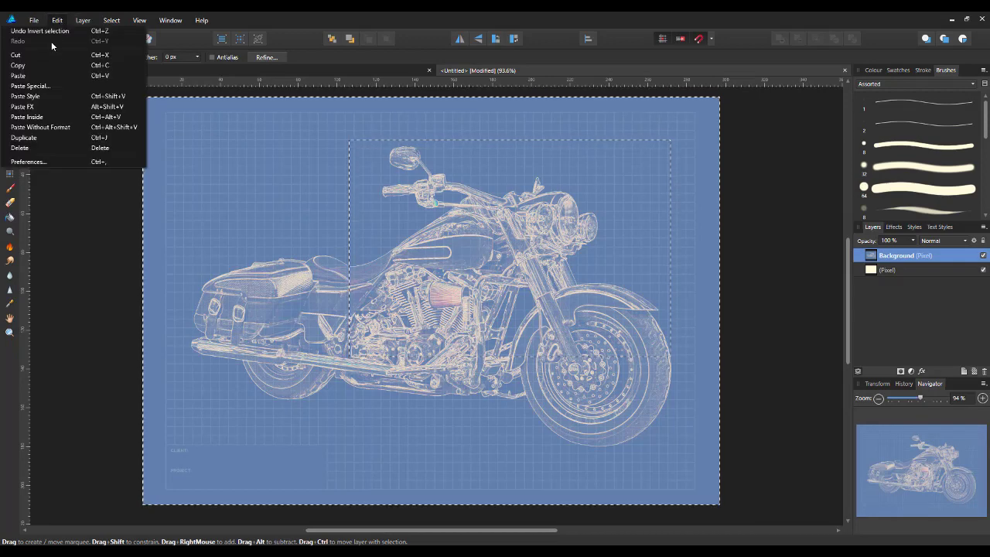
pyautogui.click(44, 55)
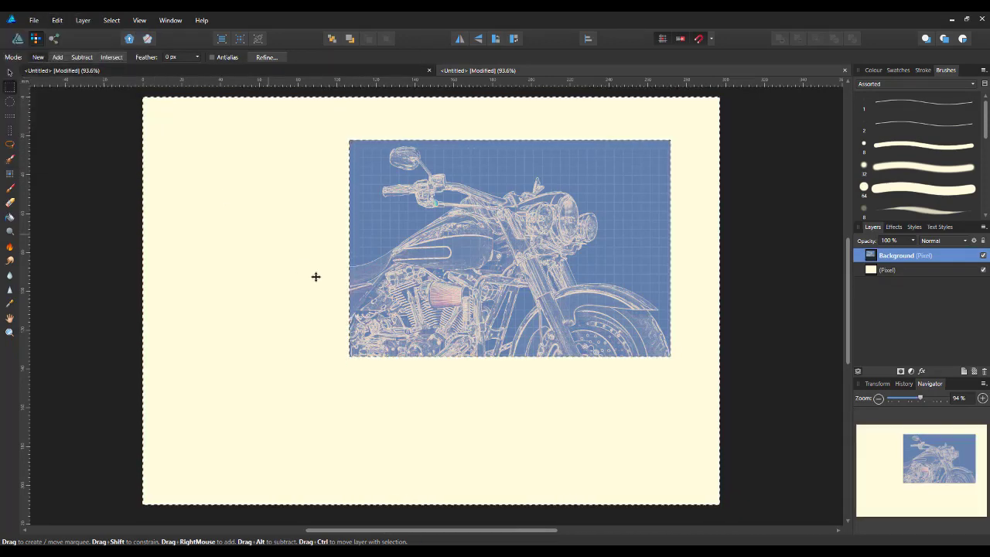
# Deselect, then move the trimmed motorbike image left and down
pyautogui.click(111, 20)
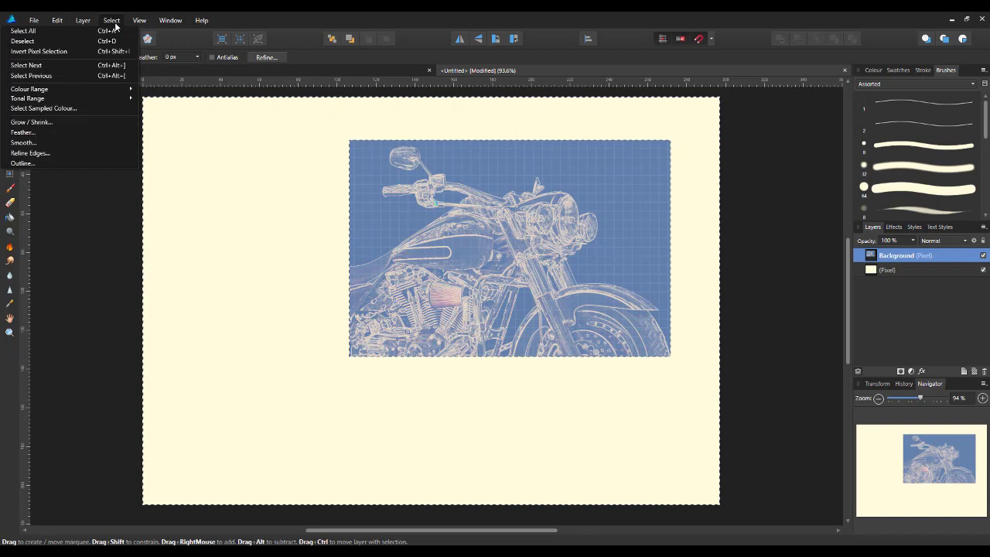
pyautogui.click(61, 42)
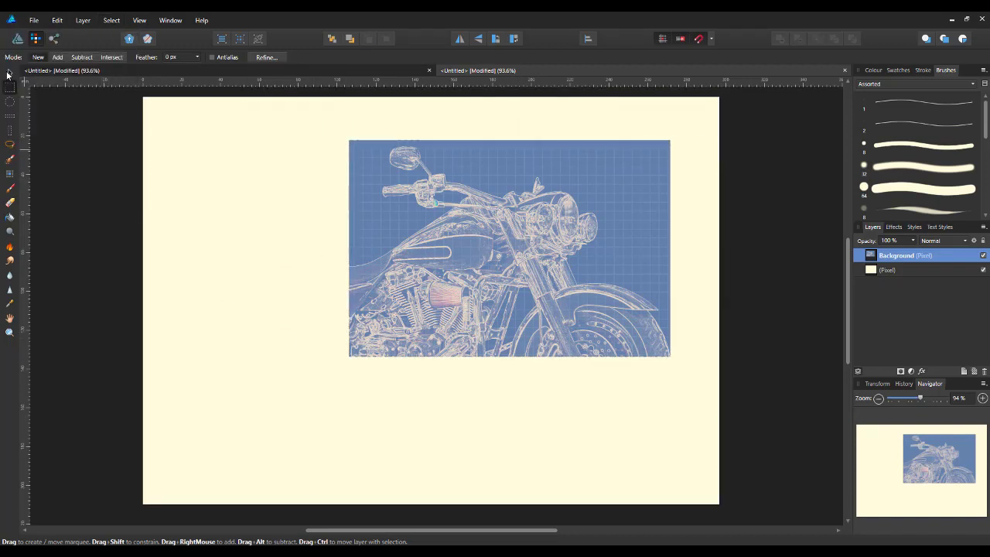
pyautogui.click(7, 74)
pyautogui.moveTo(537, 246); pyautogui.dragTo(402, 269)
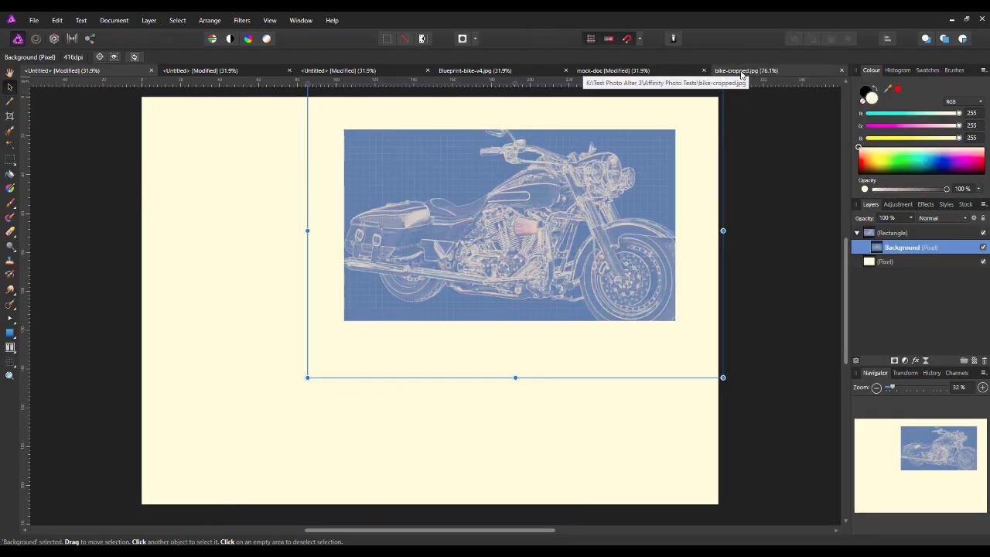
# Bring up mock-doc, toggle the blueprint Background layer on and off, ready to draw rectangles
pyautogui.click(684, 70)
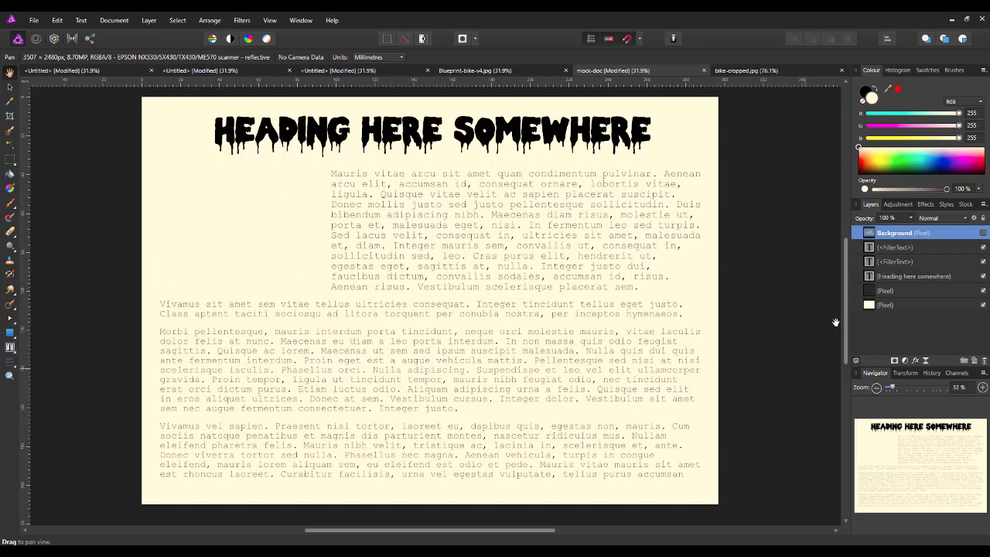
pyautogui.doubleClick(941, 232)
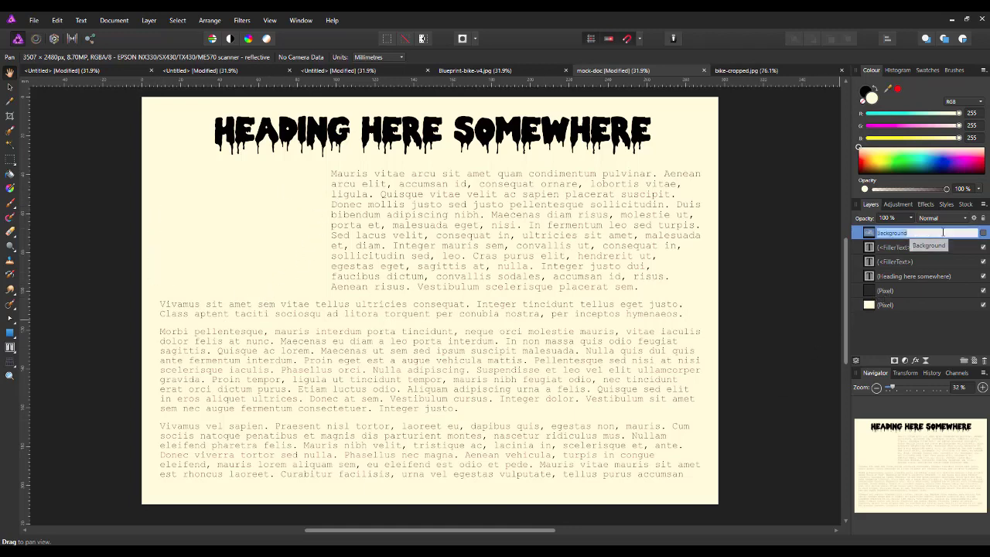
pyautogui.click(863, 234)
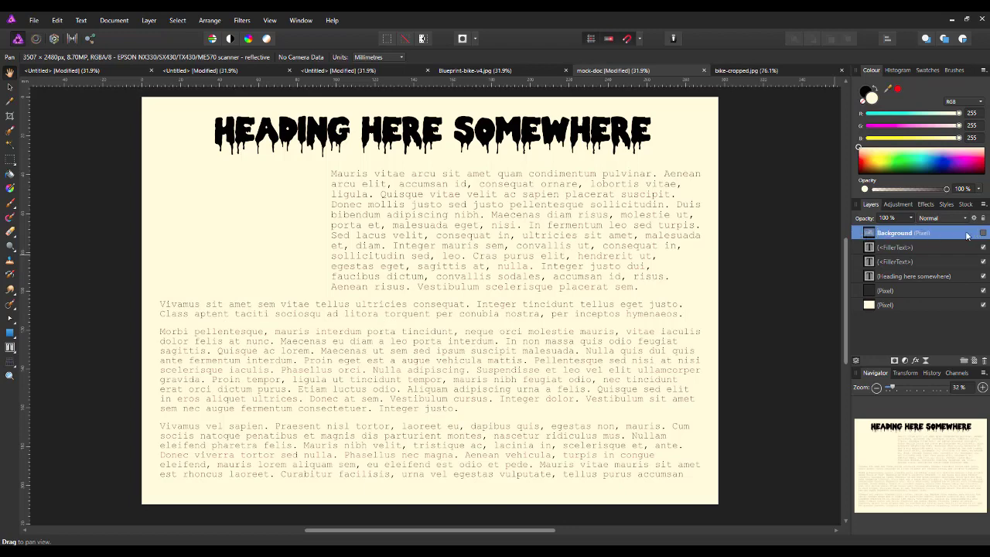
pyautogui.click(983, 233)
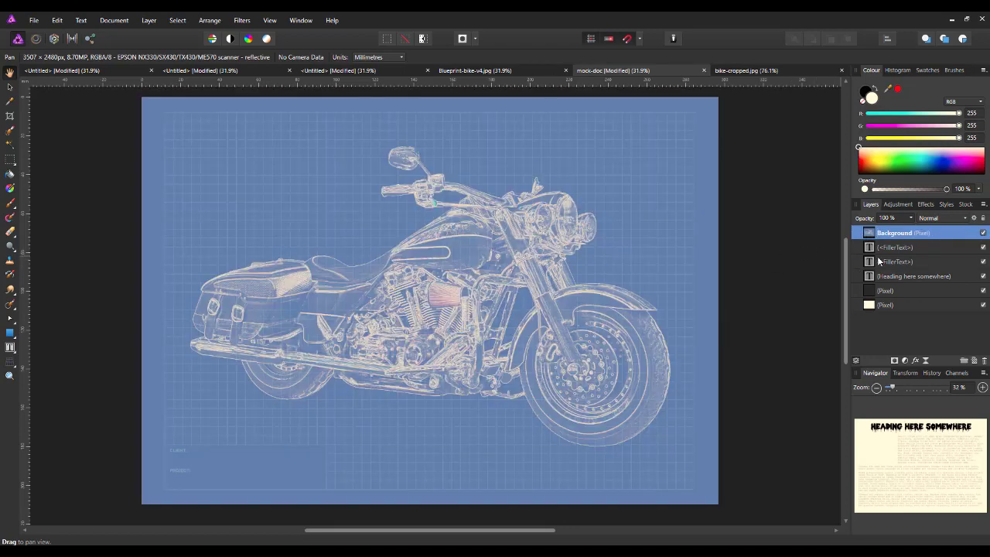
pyautogui.click(983, 234)
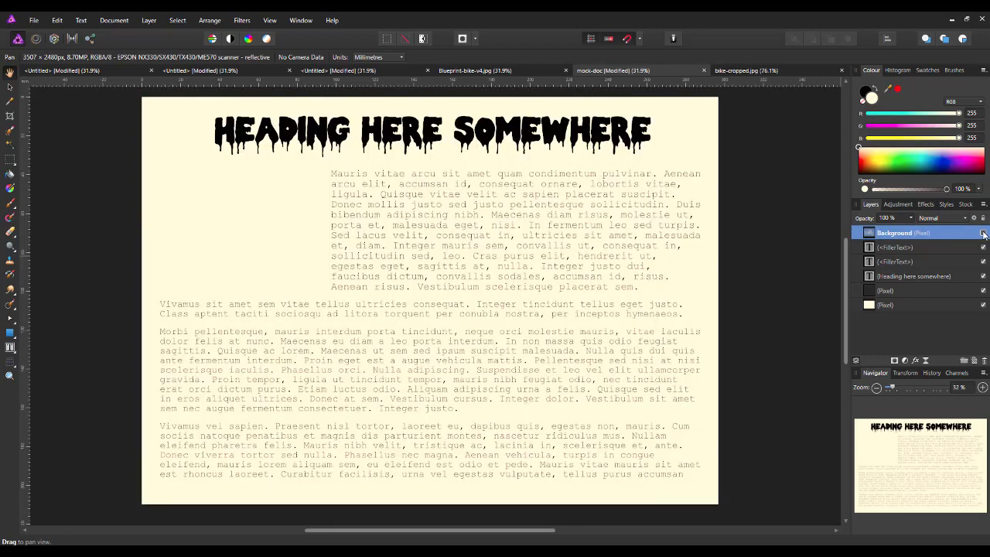
pyautogui.click(10, 333)
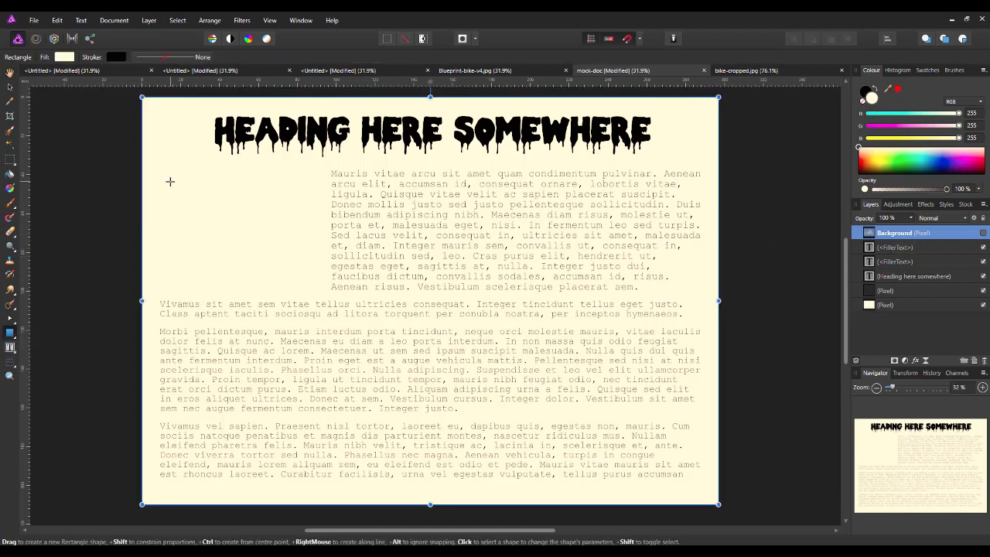
# Draw a rectangle left of the upper filler text and clip the now-visible blueprint layer into it
pyautogui.moveTo(157, 167); pyautogui.dragTo(326, 285)
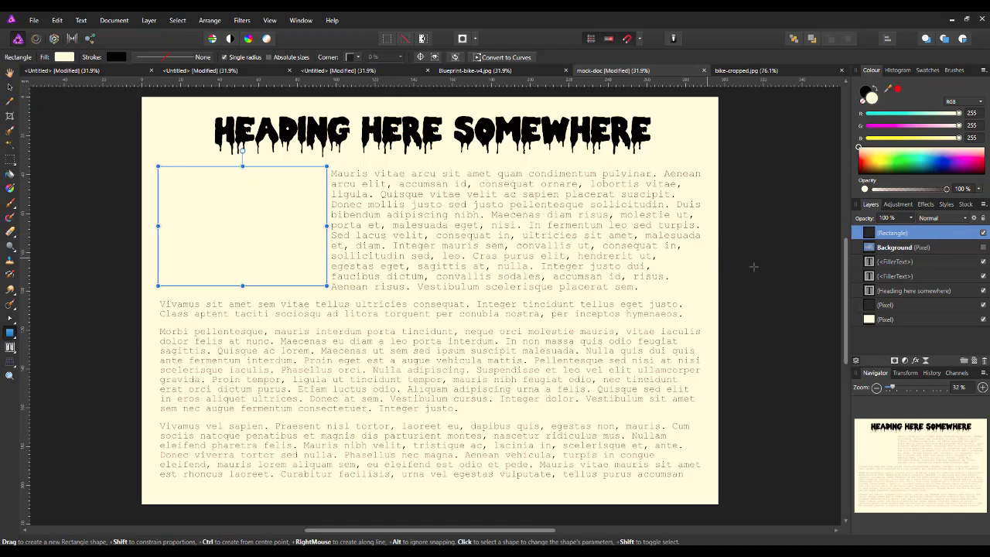
pyautogui.click(909, 248)
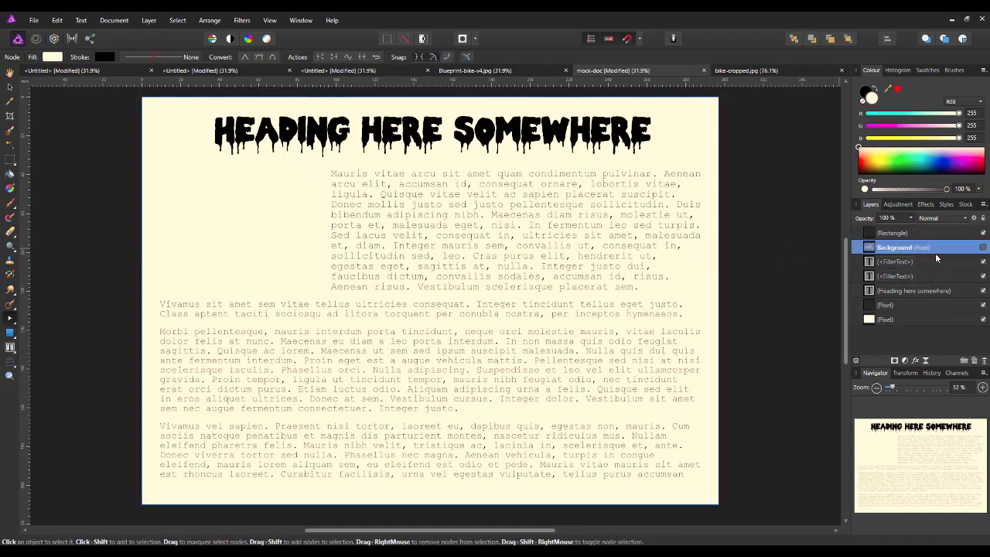
pyautogui.click(982, 247)
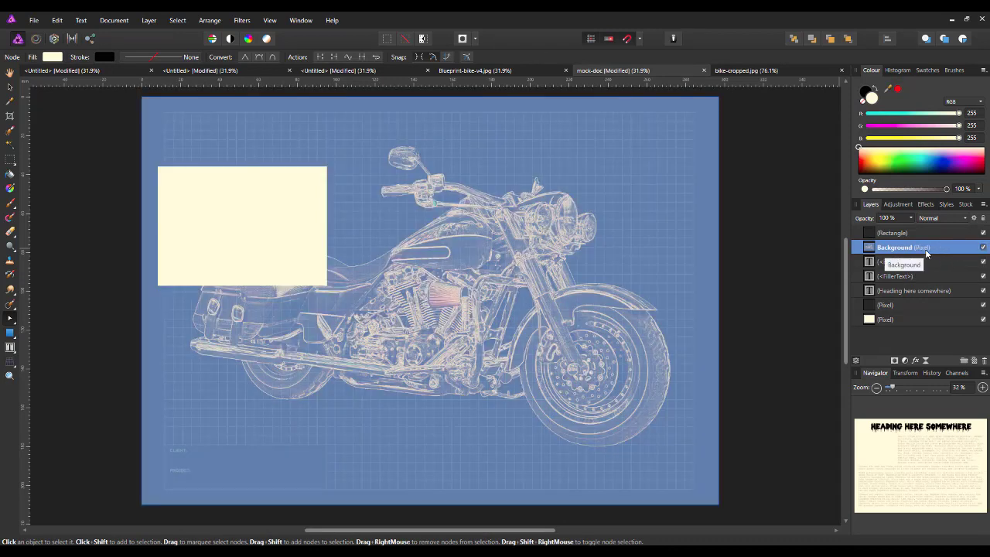
pyautogui.moveTo(927, 253); pyautogui.dragTo(923, 242)
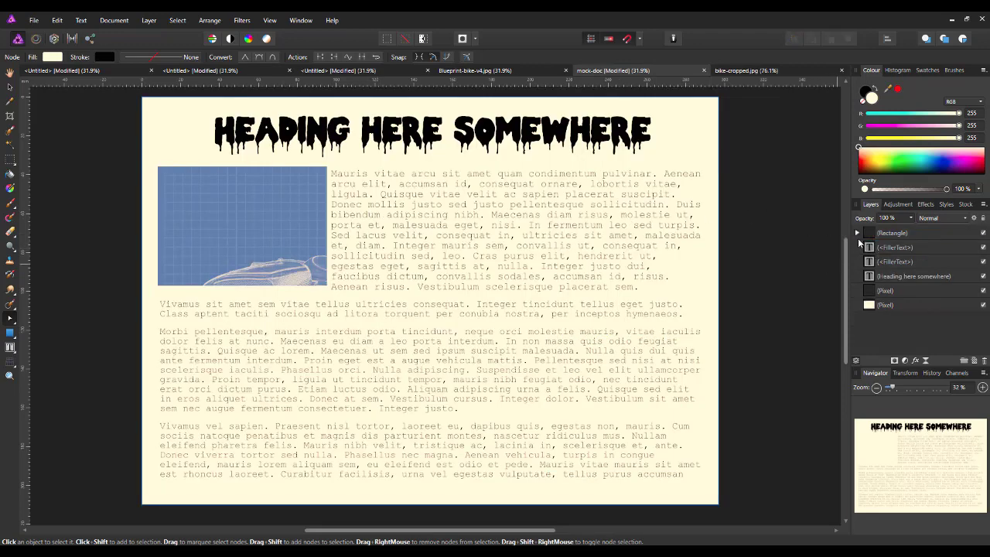
pyautogui.click(857, 233)
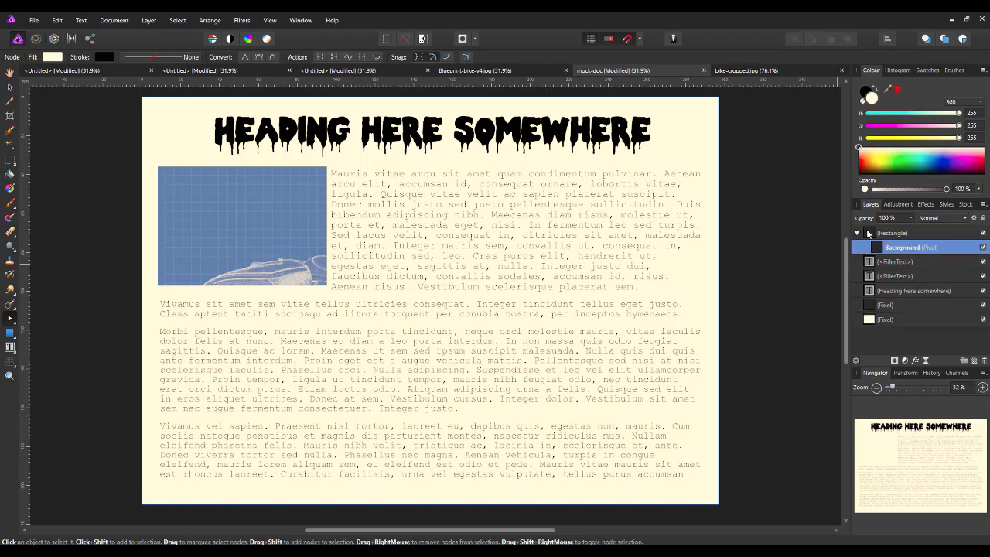
# Lock the Rectangle layer and select its clipped blueprint child for moving
pyautogui.click(897, 234)
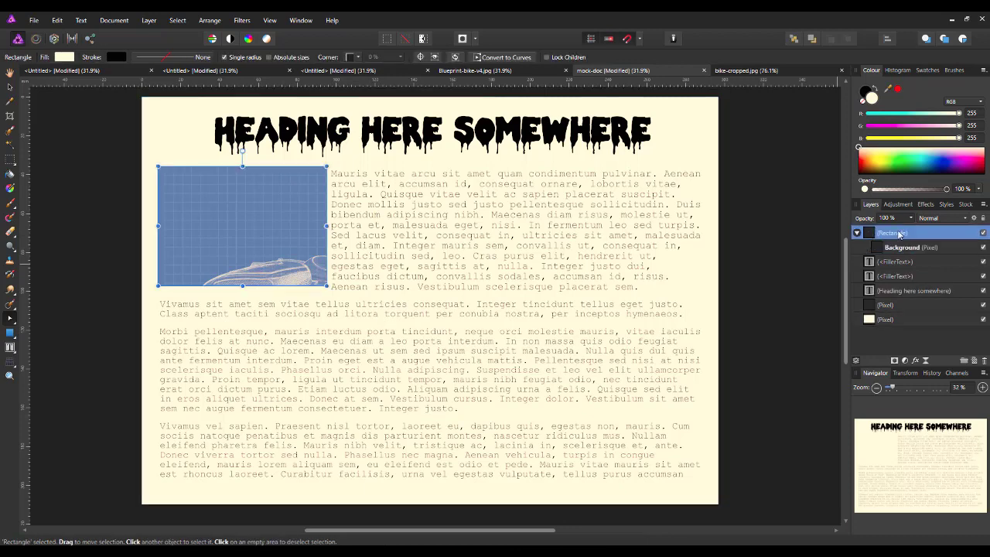
pyautogui.click(857, 232)
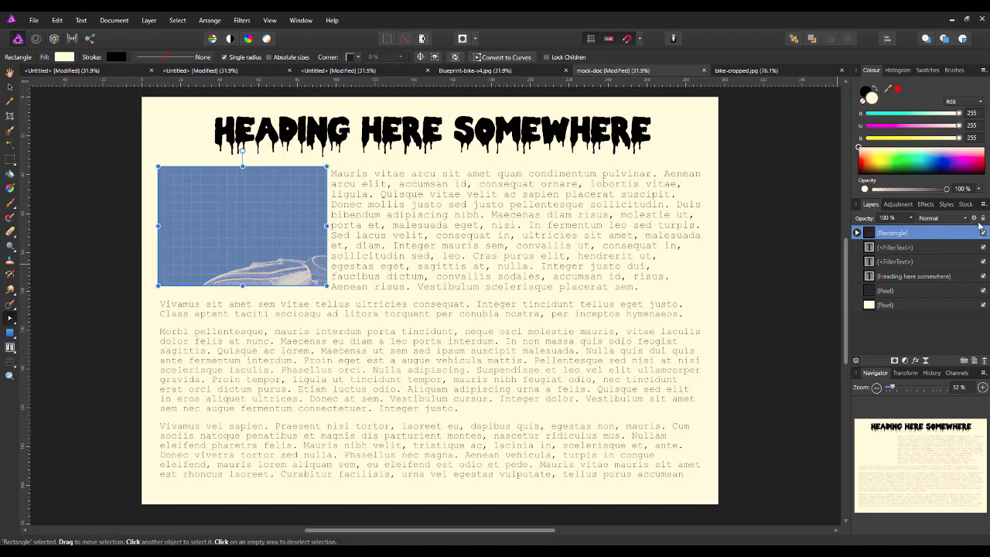
pyautogui.click(974, 233)
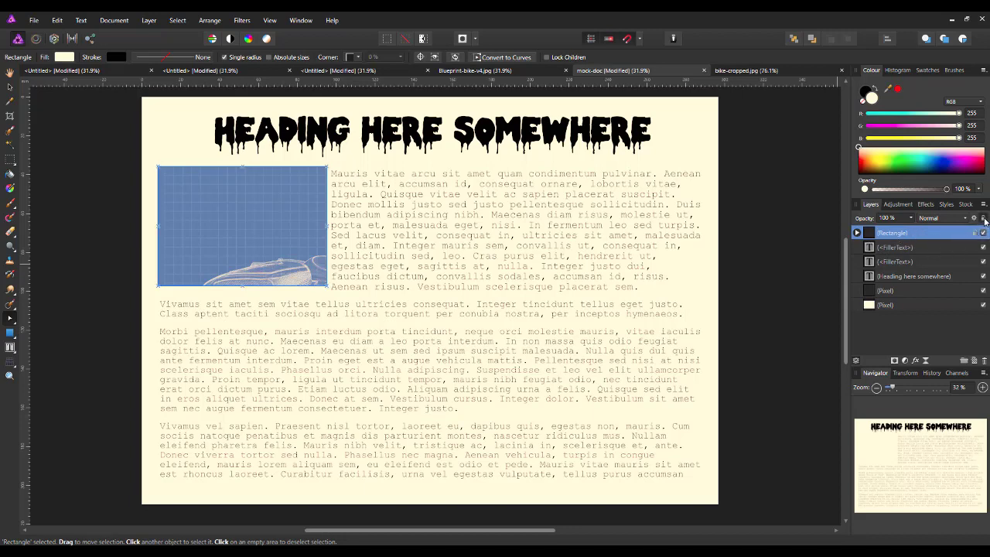
pyautogui.click(857, 234)
pyautogui.click(917, 247)
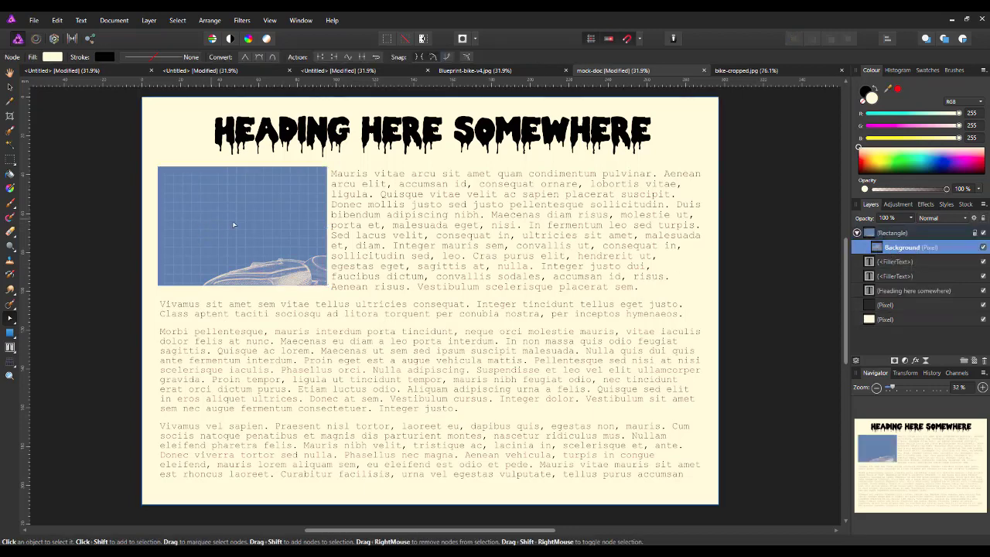
pyautogui.click(9, 86)
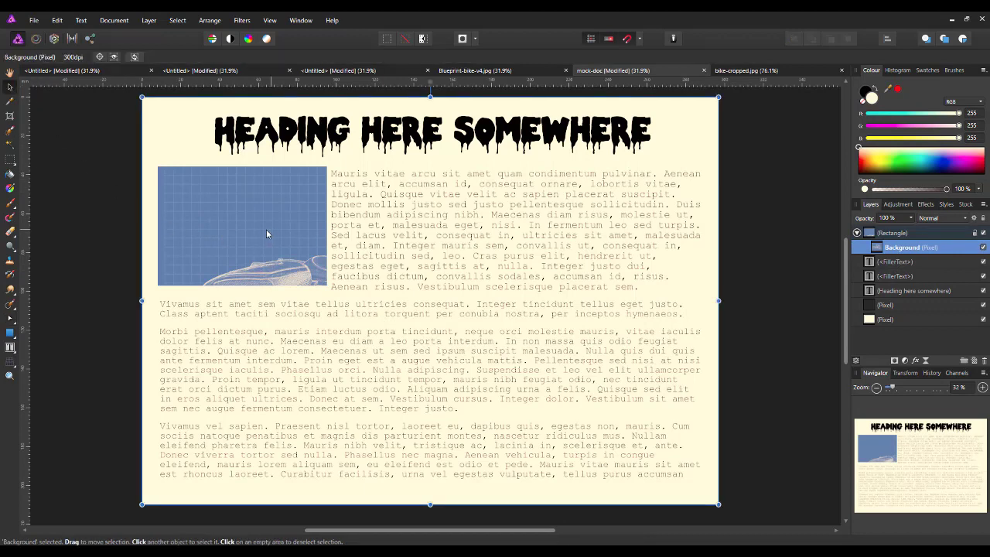
# Shrink and reposition the blueprint until the whole motorbike fits the frame, then deselect
pyautogui.moveTo(266, 229); pyautogui.dragTo(418, 141)
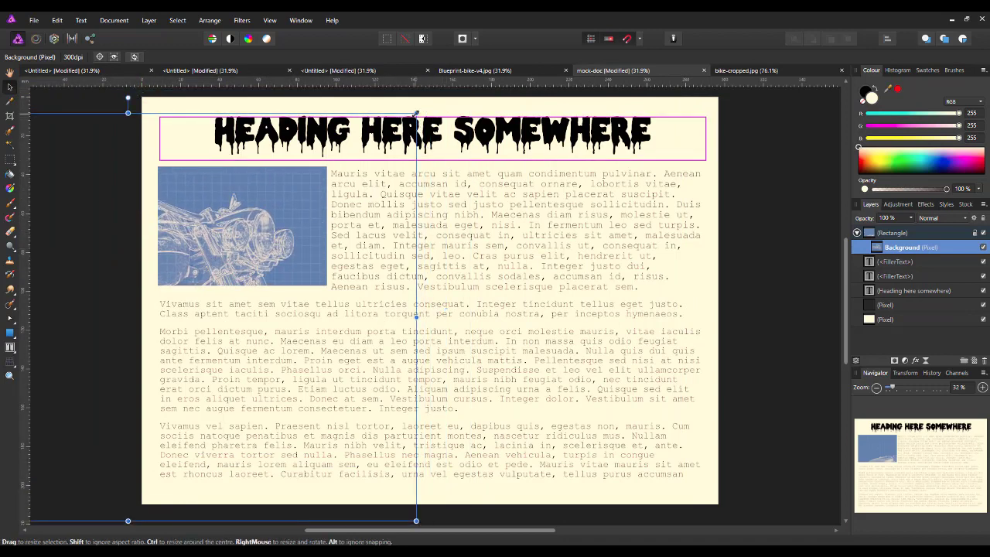
pyautogui.moveTo(416, 317); pyautogui.dragTo(337, 319)
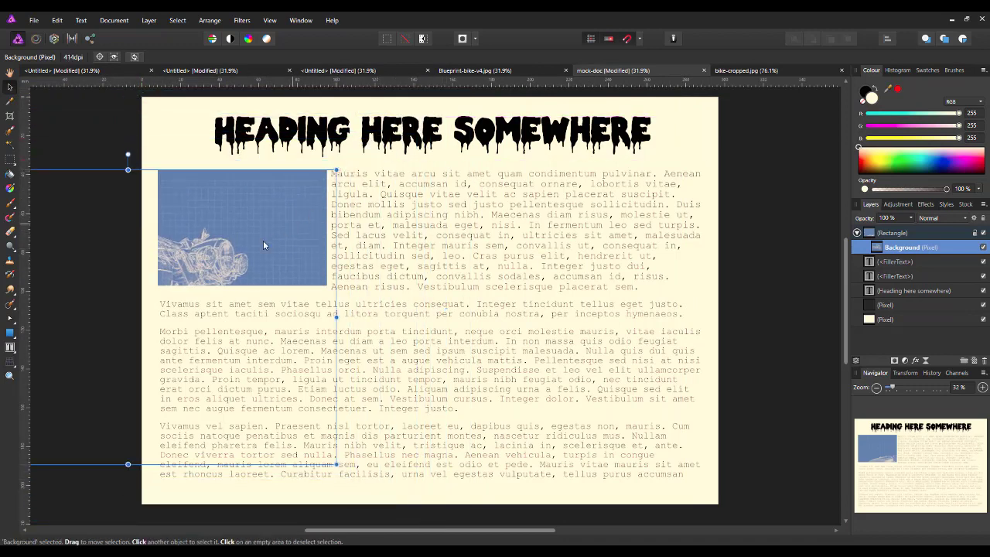
pyautogui.moveTo(242, 259); pyautogui.dragTo(294, 211)
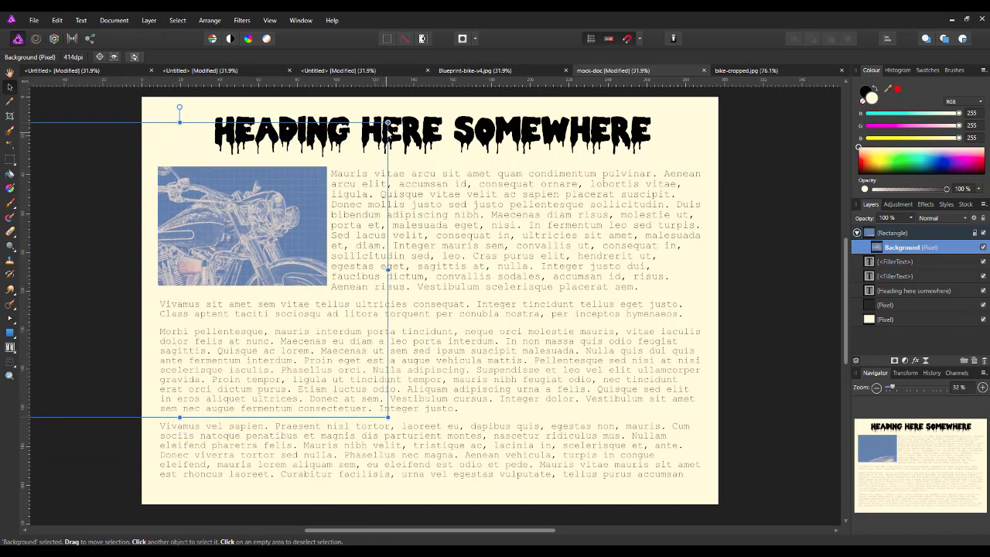
pyautogui.moveTo(387, 121); pyautogui.dragTo(340, 156)
pyautogui.moveTo(267, 239); pyautogui.dragTo(288, 215)
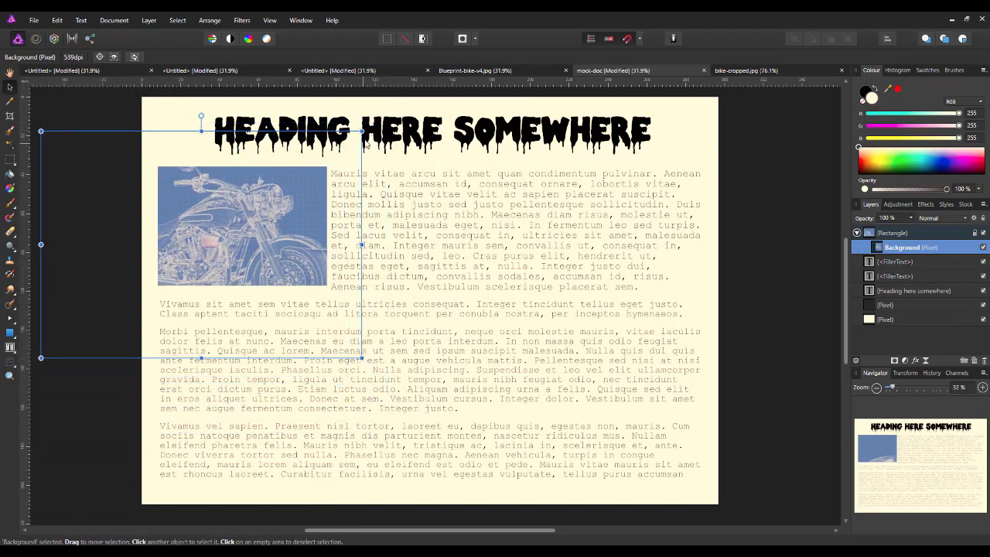
pyautogui.moveTo(361, 131); pyautogui.dragTo(327, 156)
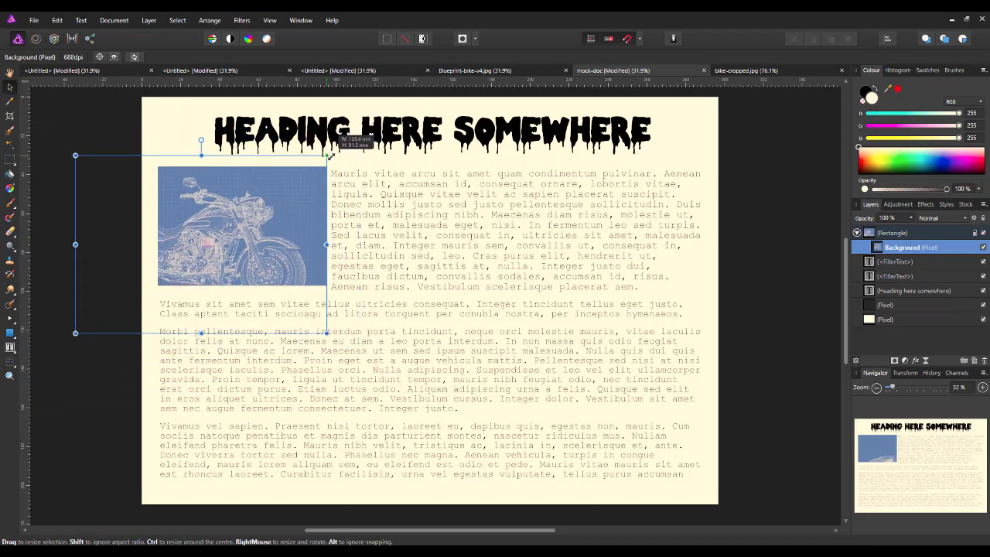
pyautogui.moveTo(250, 265)
pyautogui.mouseDown()
pyautogui.moveTo(270, 244)
pyautogui.moveTo(265, 255)
pyautogui.mouseUp()
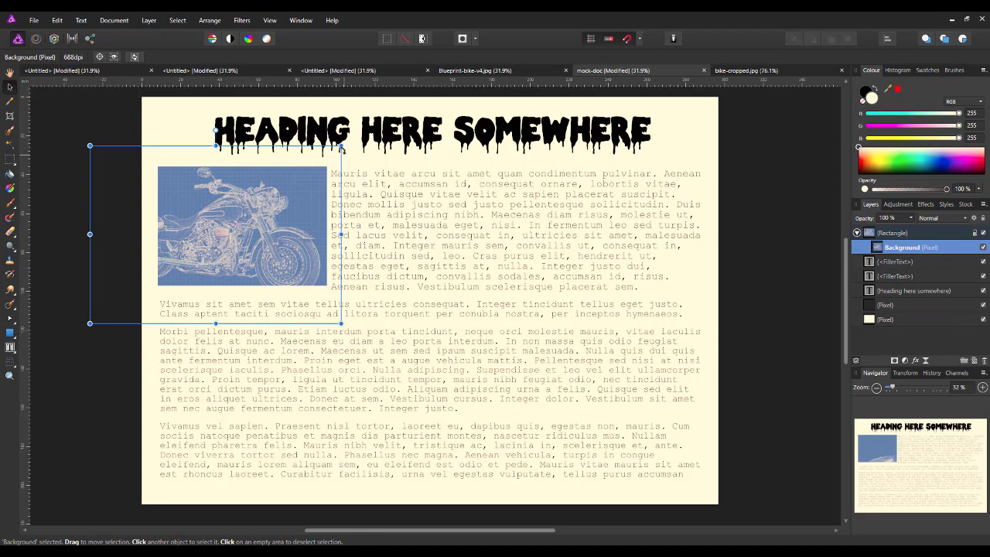
pyautogui.moveTo(342, 146); pyautogui.dragTo(326, 156)
pyautogui.moveTo(258, 269); pyautogui.dragTo(276, 257)
pyautogui.click(794, 269)
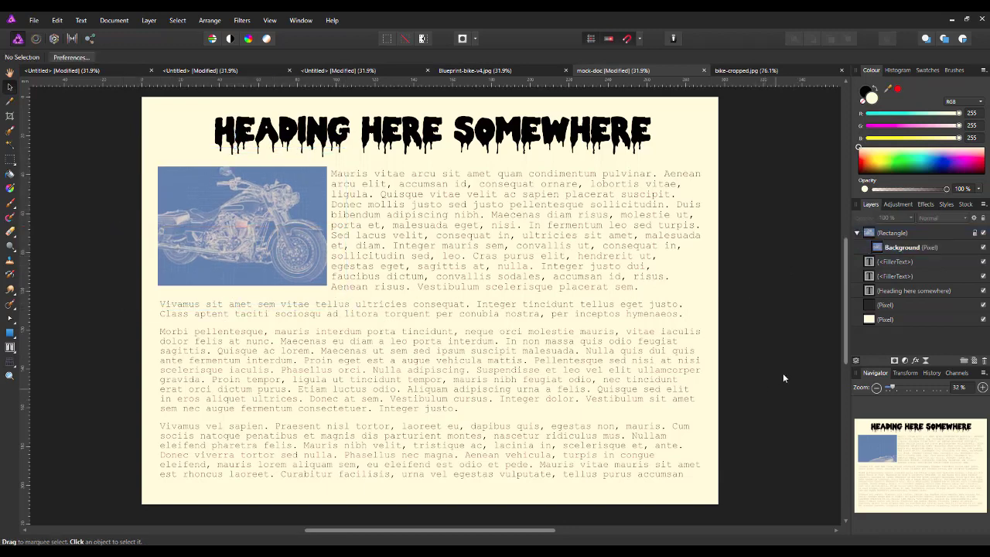